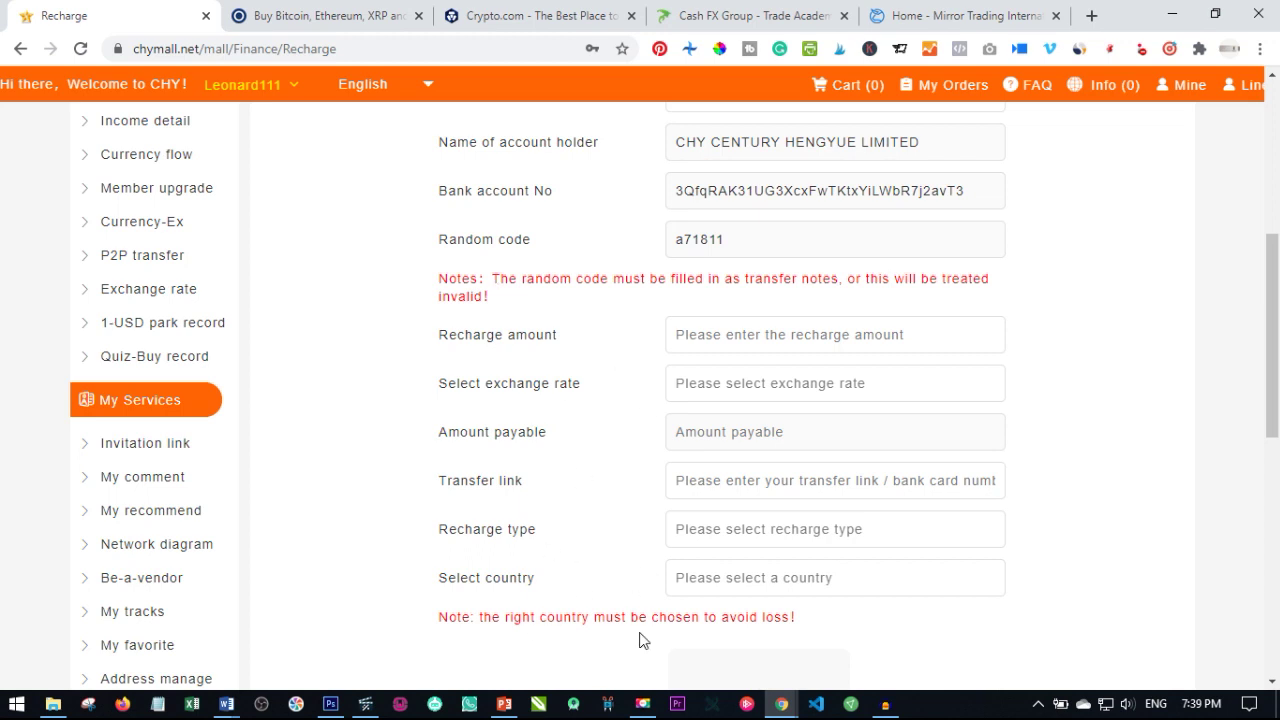
Review the payment methods offered for the company account on the recharge form, leaving BTC selected.
scroll(658, 538, up, 1)
scroll(658, 538, up, 1)
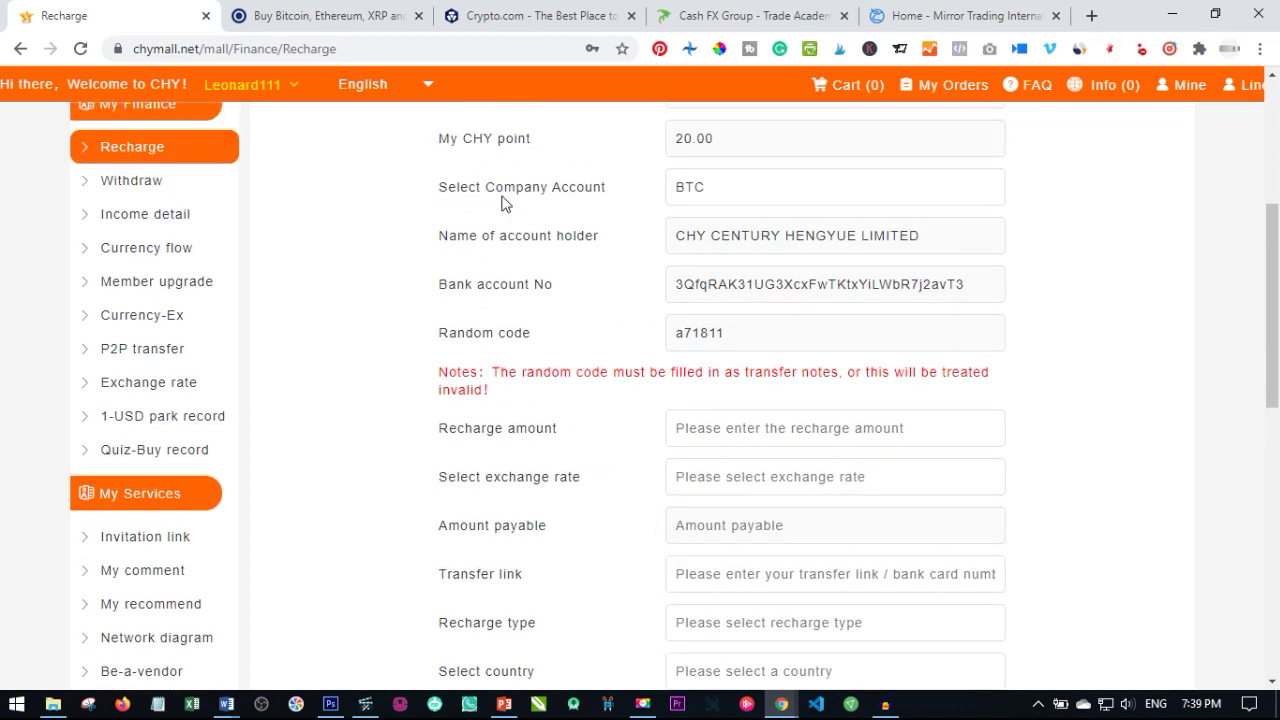
click(792, 195)
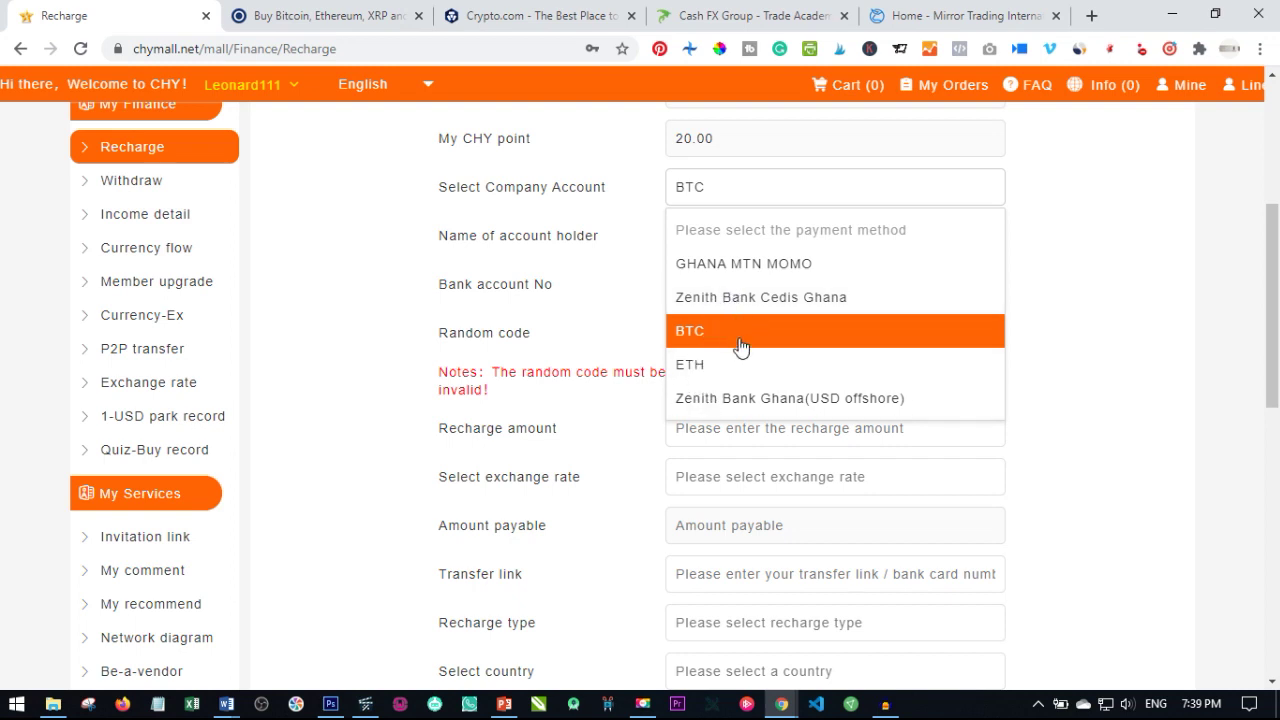
click(368, 348)
click(715, 200)
click(397, 322)
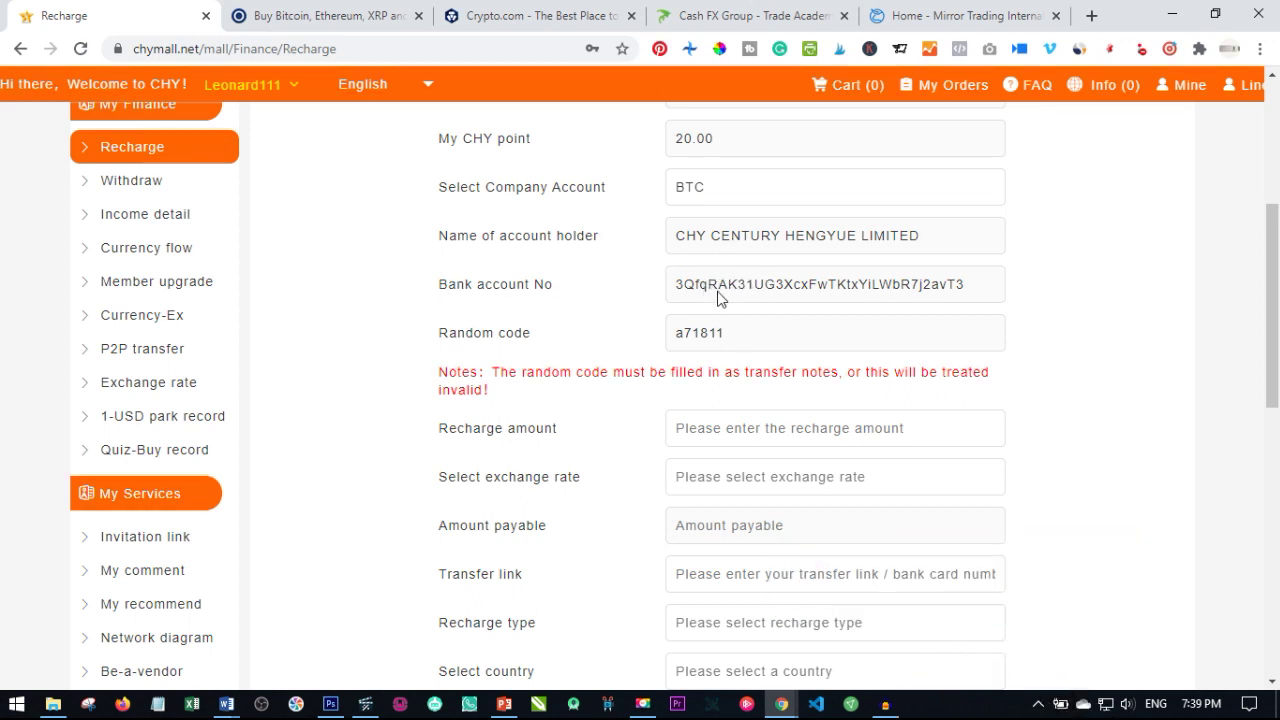
Look over the Luno and Crypto.com home pages as places to buy Bitcoin for the recharge.
click(300, 15)
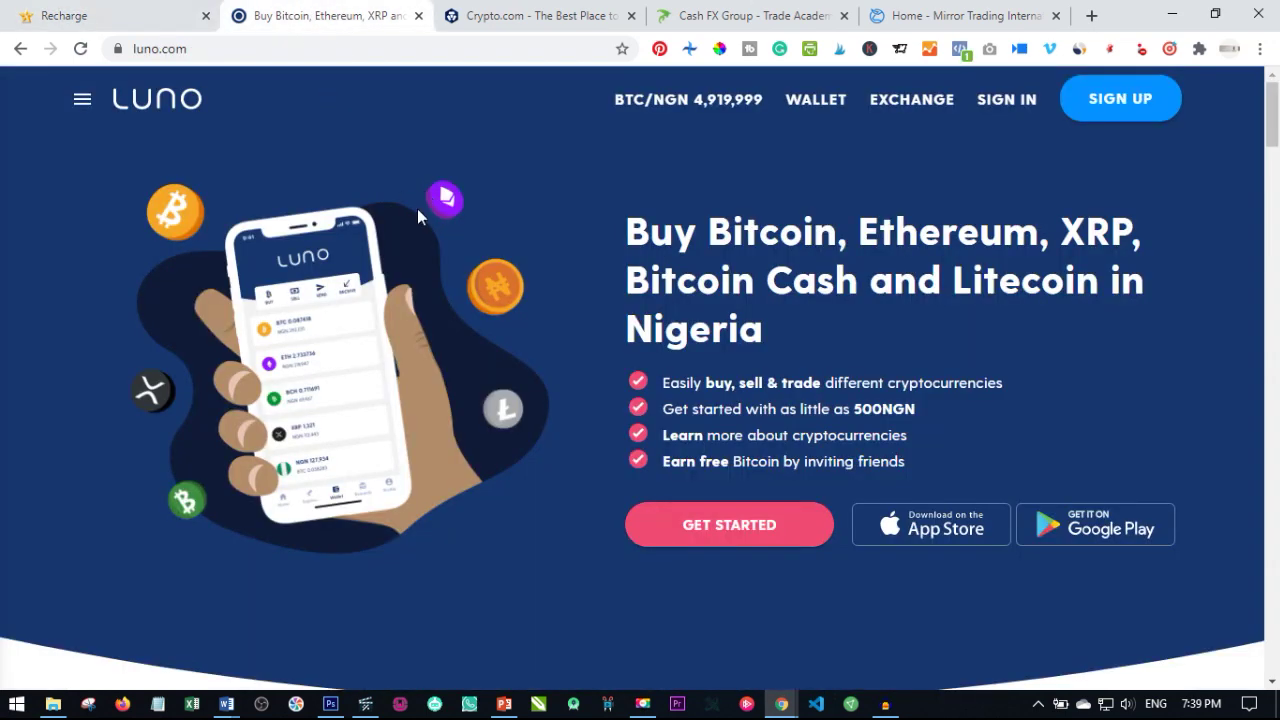
click(566, 13)
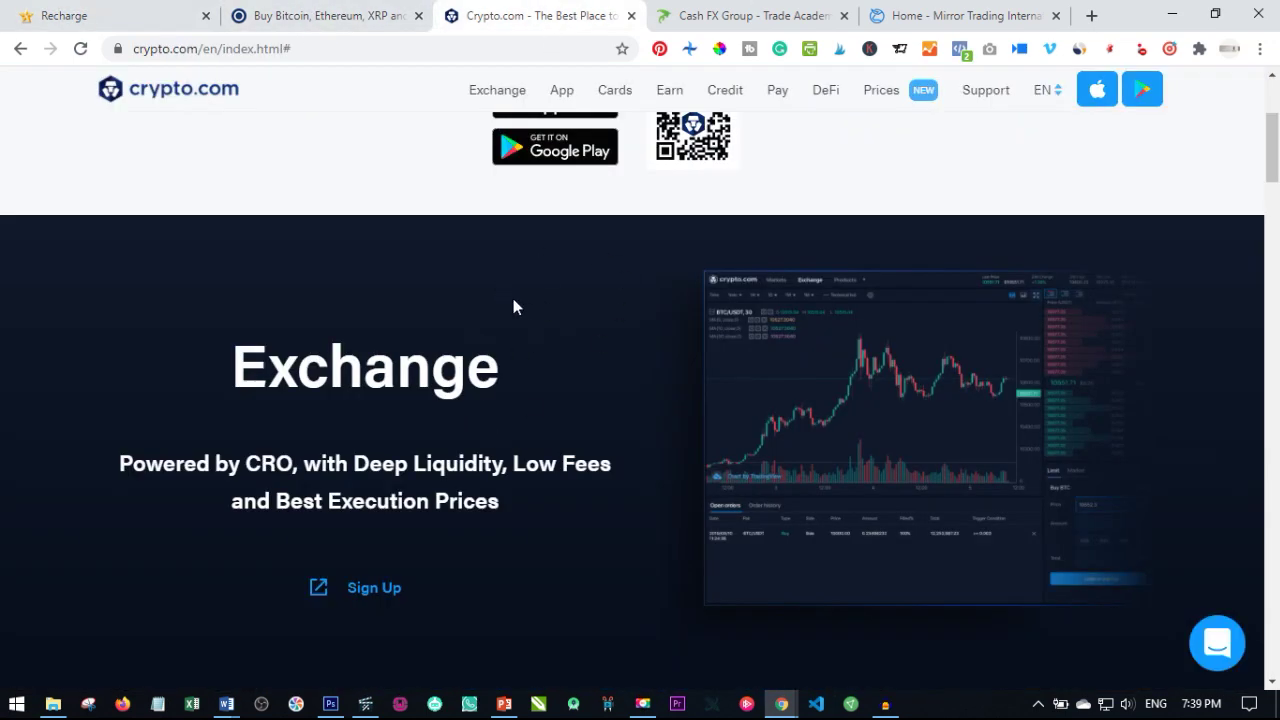
scroll(449, 429, up, 3)
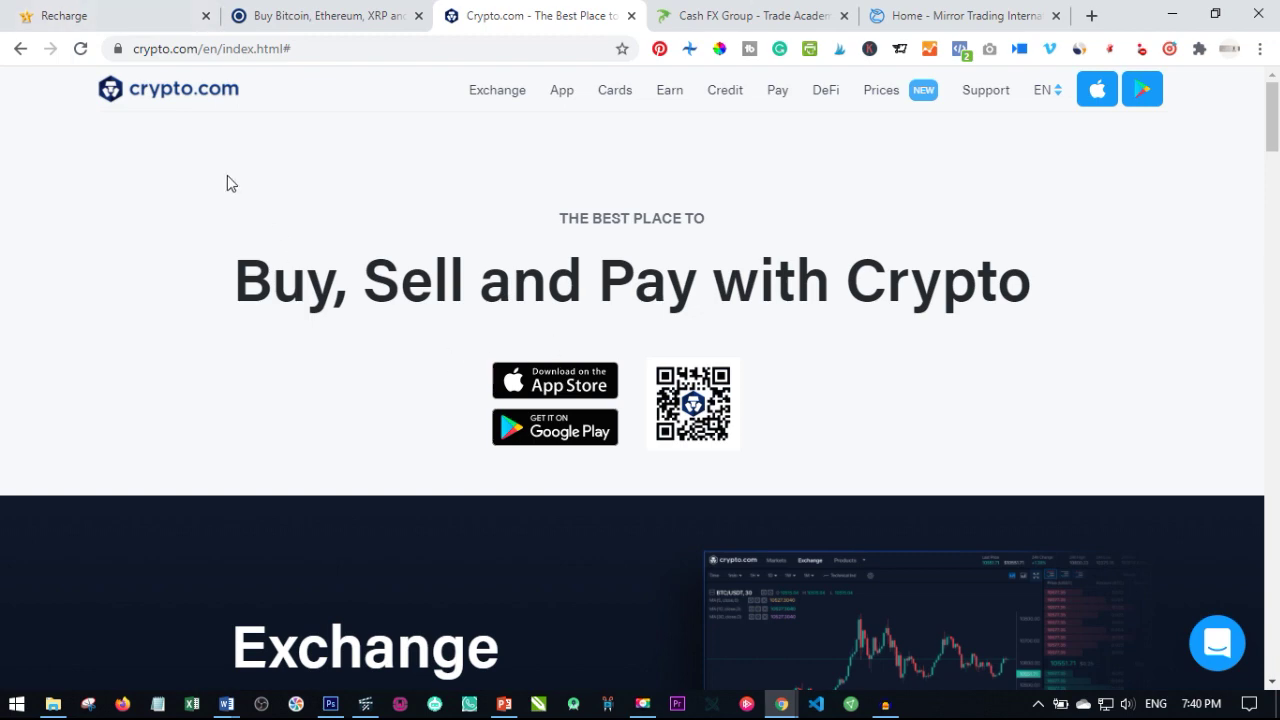
click(288, 12)
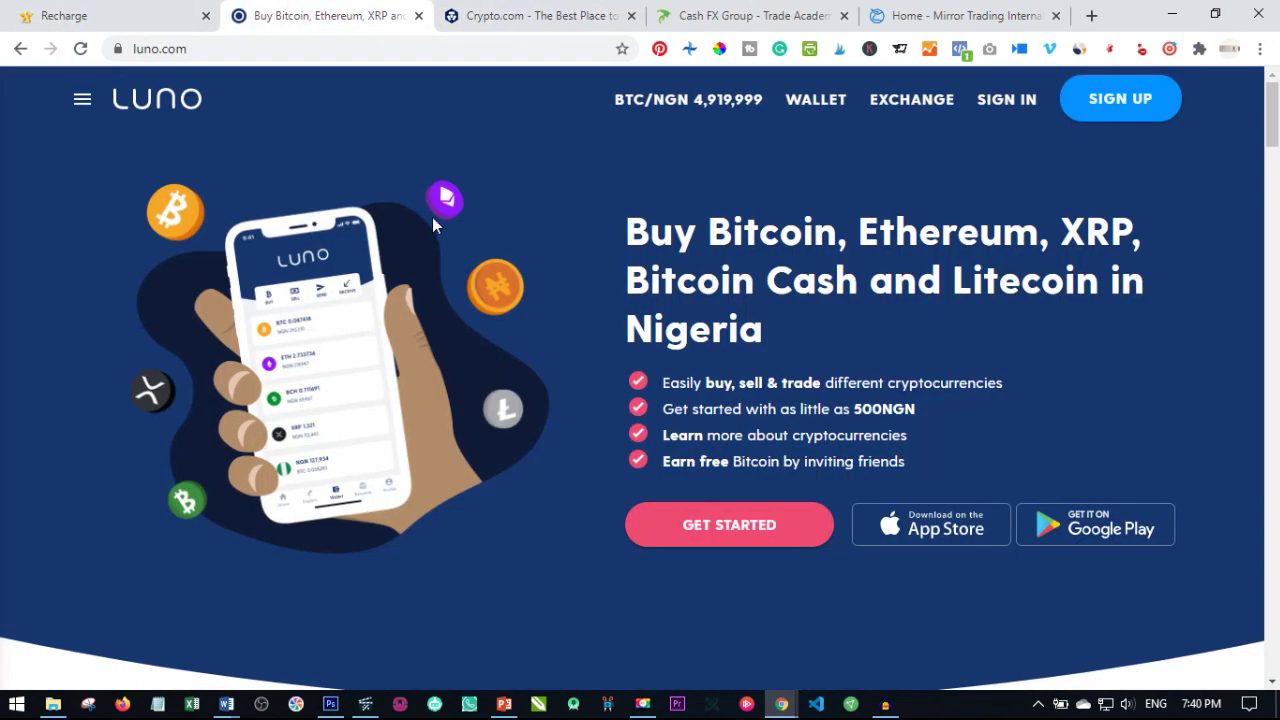
click(503, 14)
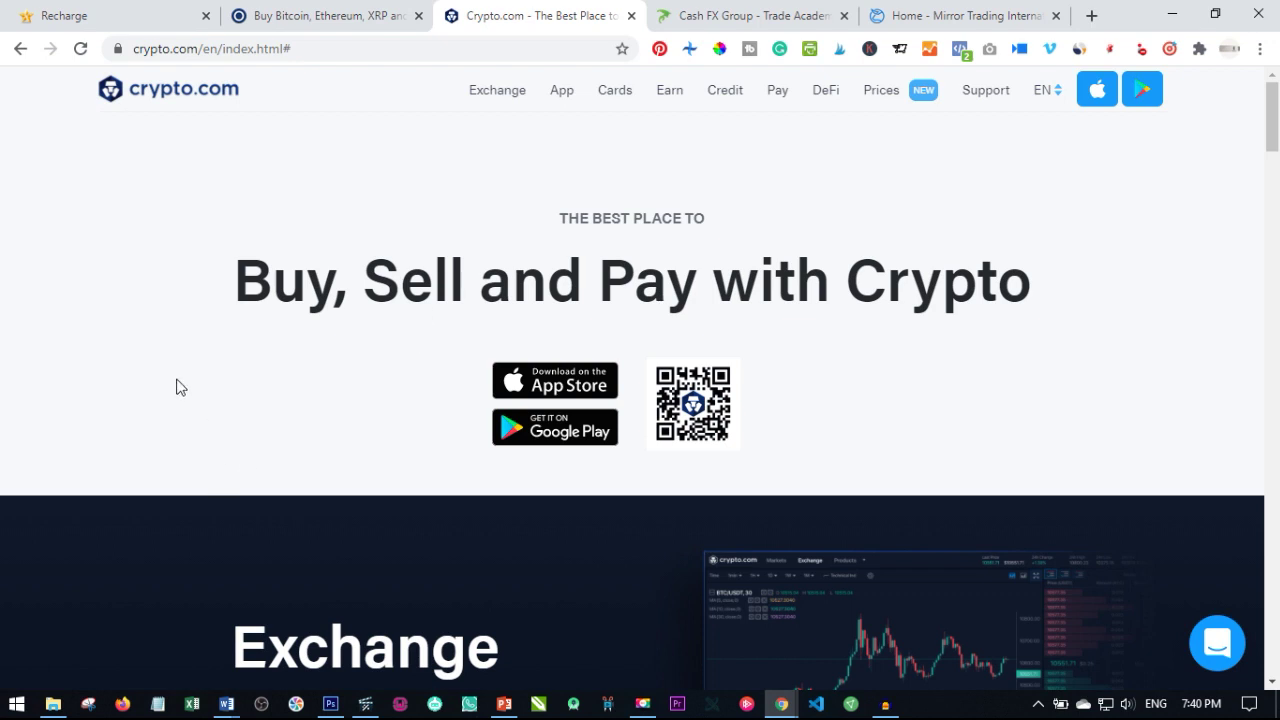
click(306, 20)
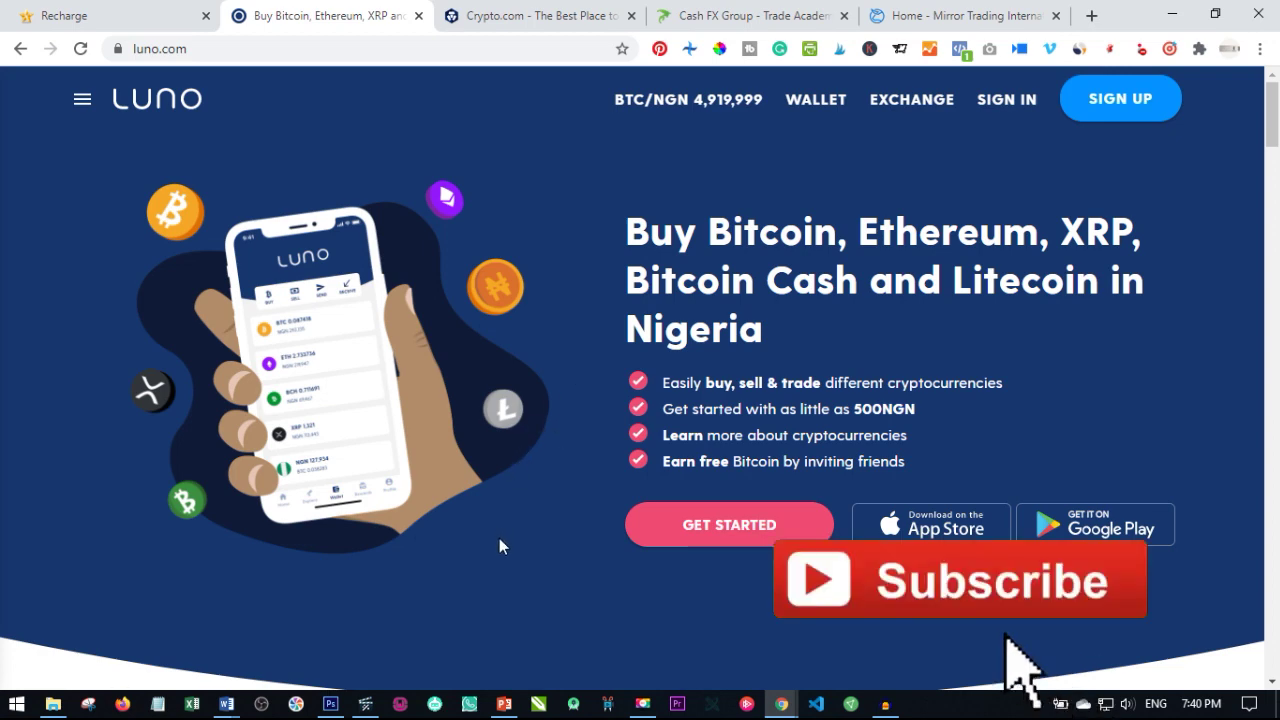
key(ctrl+Tab)
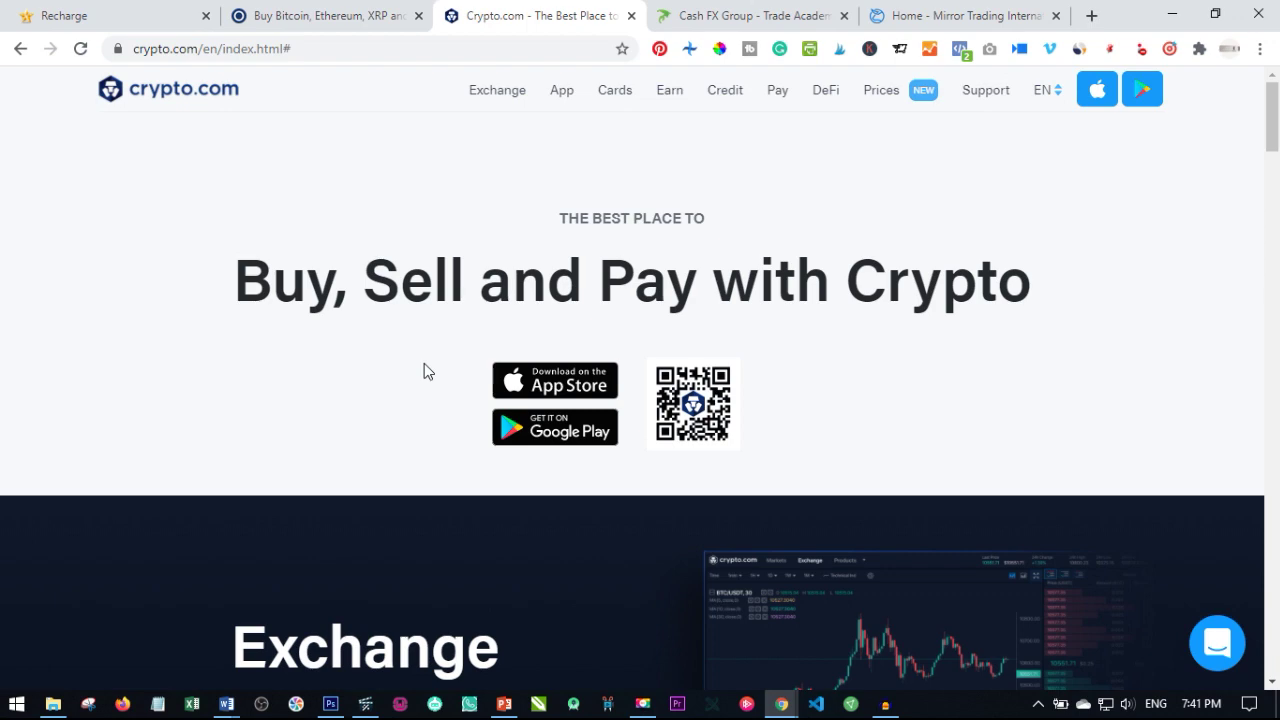
click(55, 12)
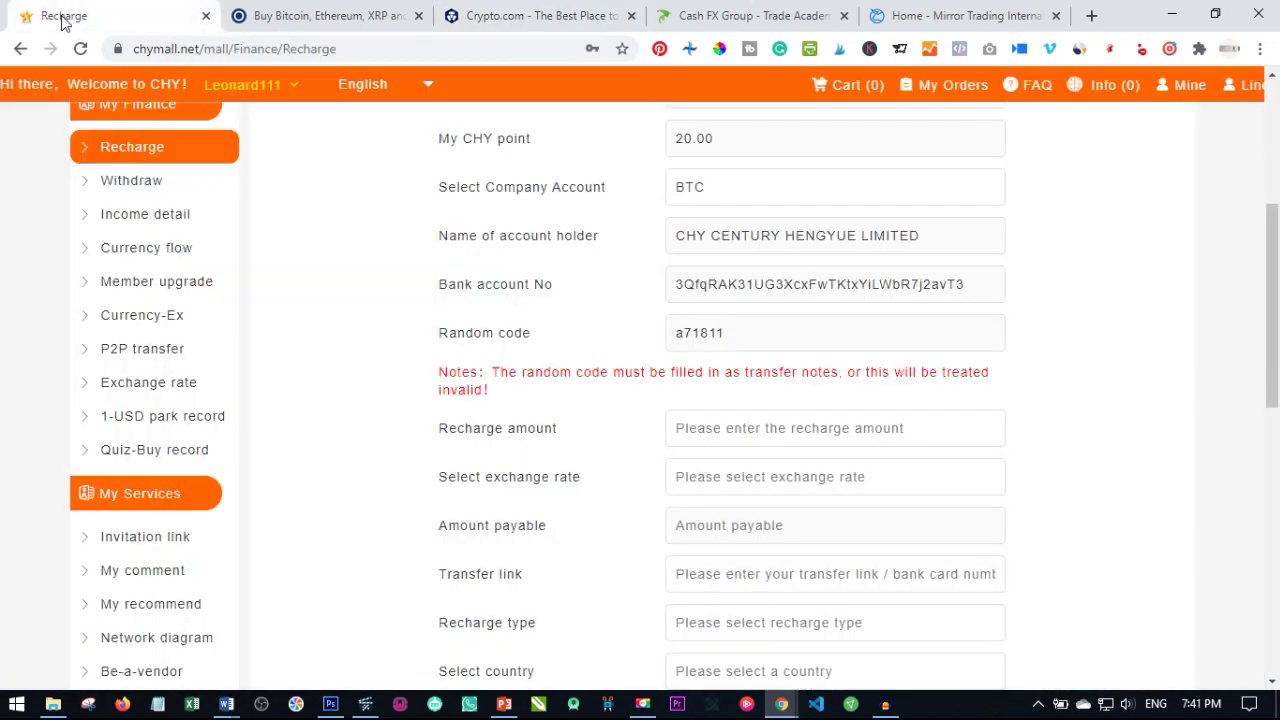
click(448, 16)
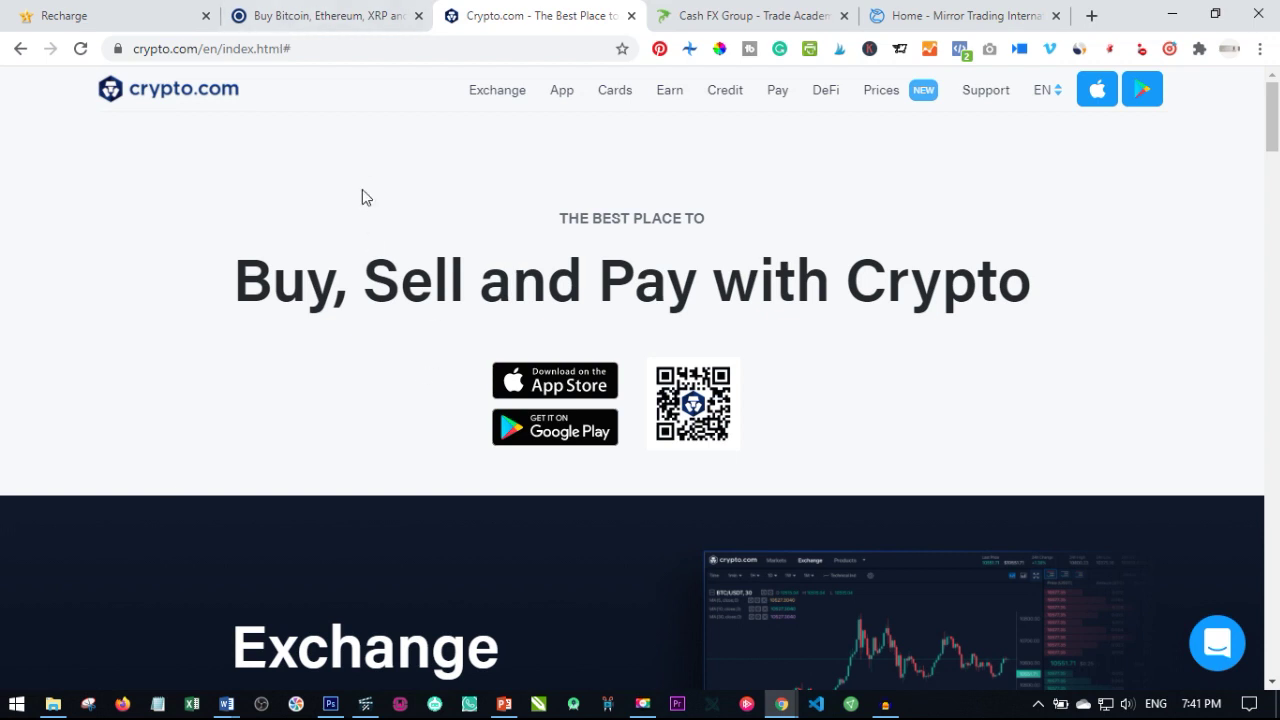
Return to the CHYMALL recharge form and enter 280 as the recharge amount.
click(140, 13)
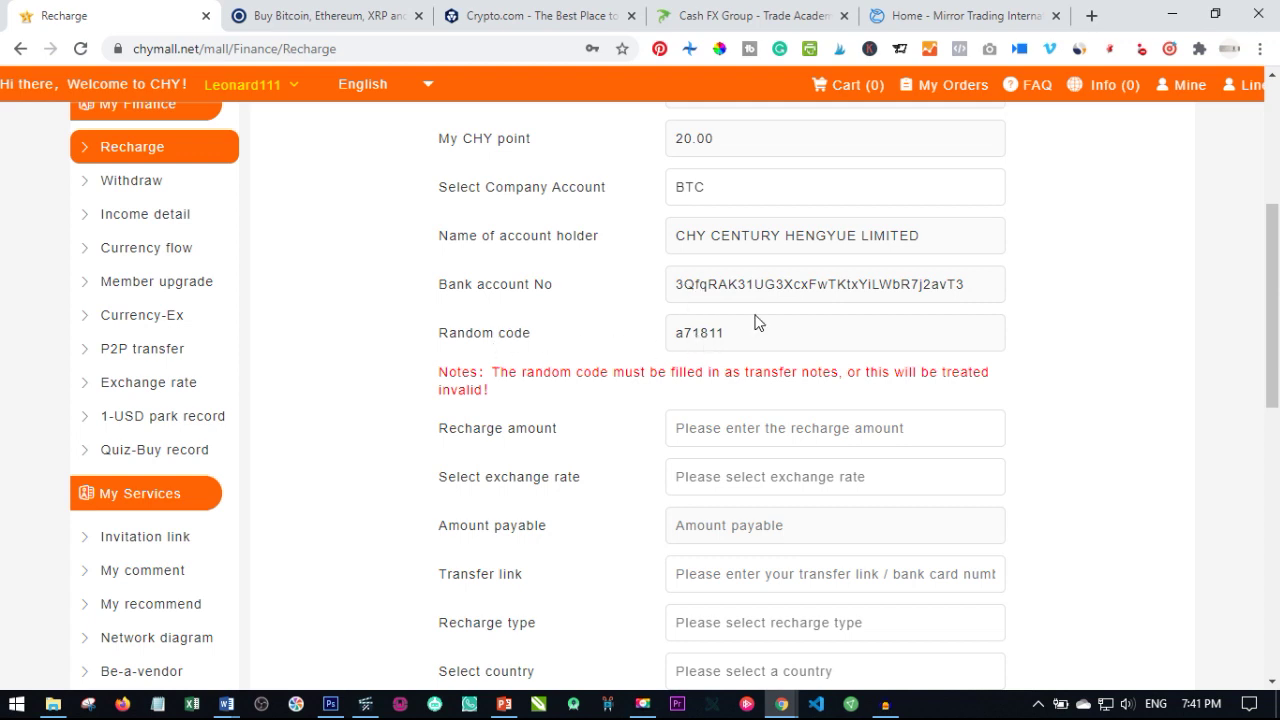
scroll(660, 420, down, 1)
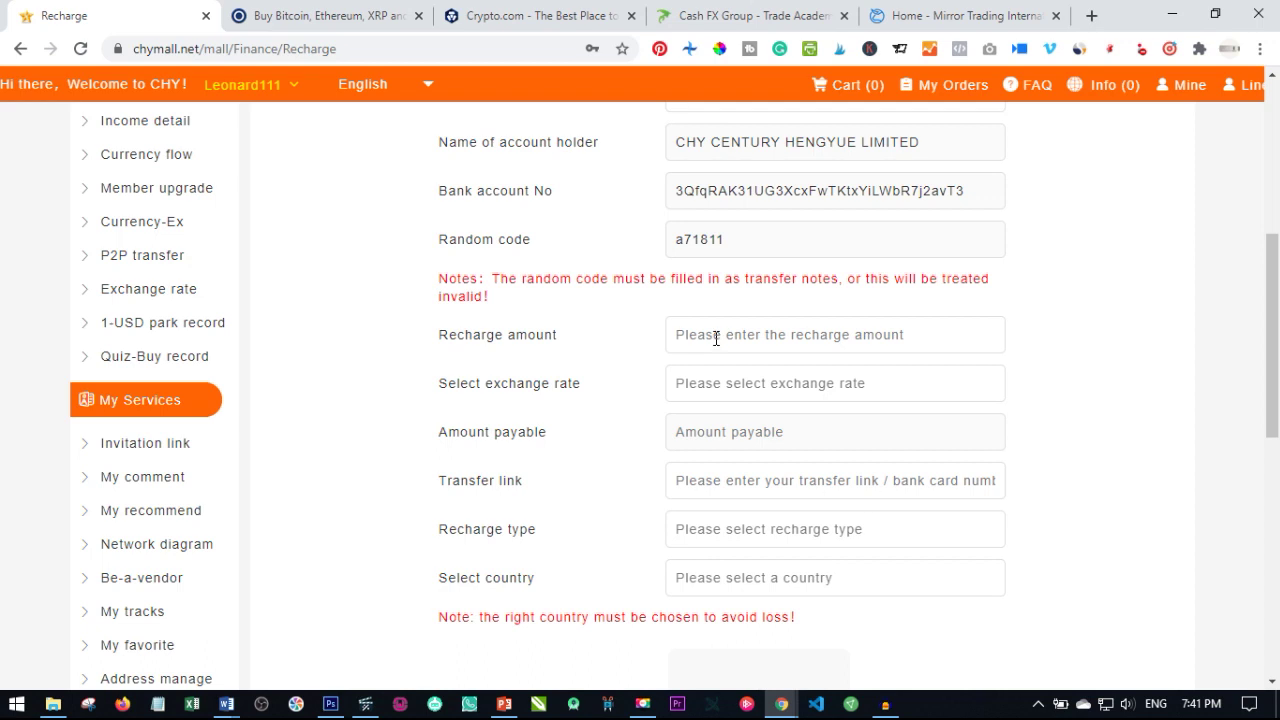
text(3)
key(BackSpace)
text(2)
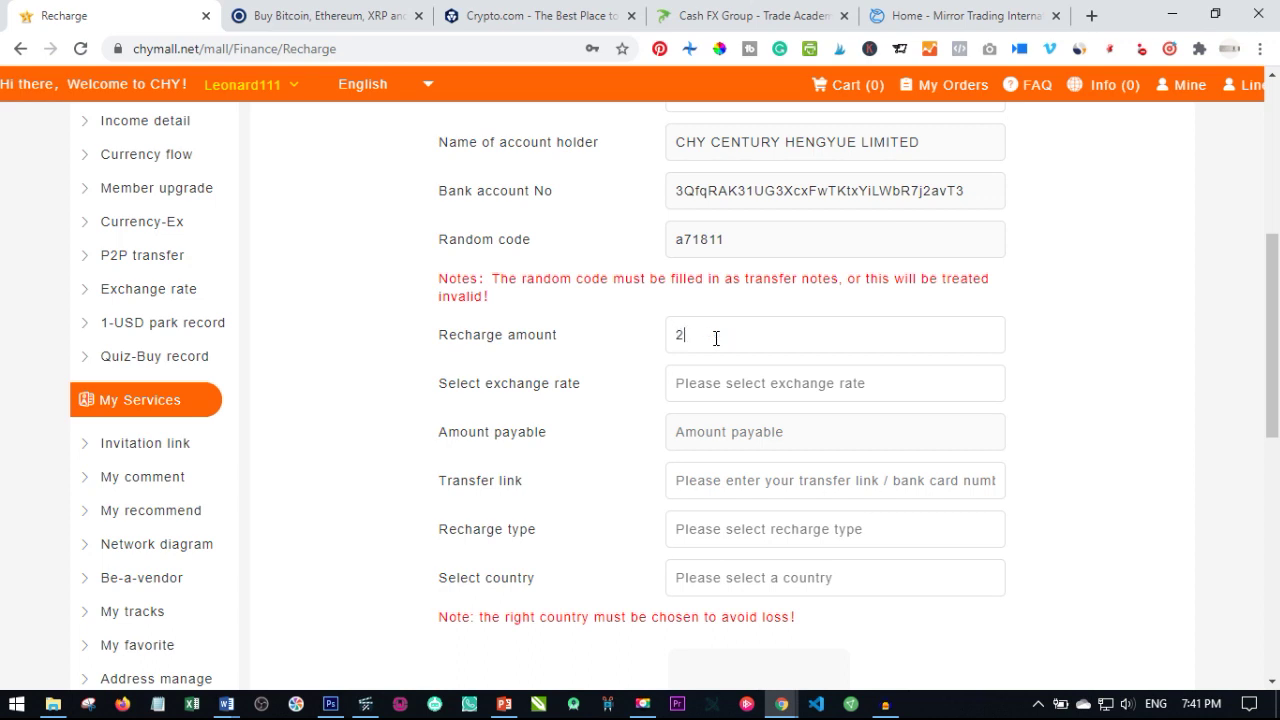
text(80)
Choose BTC as the exchange rate for the recharge.
click(755, 387)
scroll(760, 423, down, 2)
scroll(760, 423, down, 5)
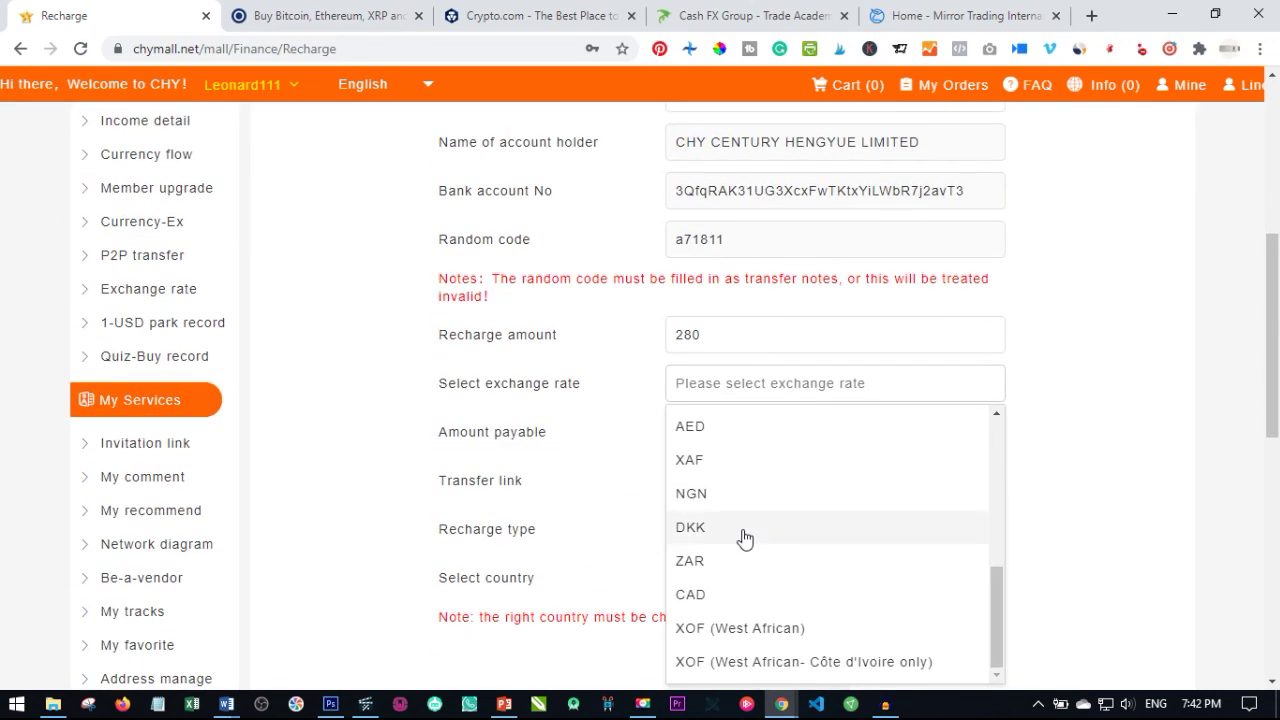
scroll(742, 530, down, 1)
scroll(740, 514, up, 2)
scroll(1000, 485, down, 2)
scroll(974, 451, up, 4)
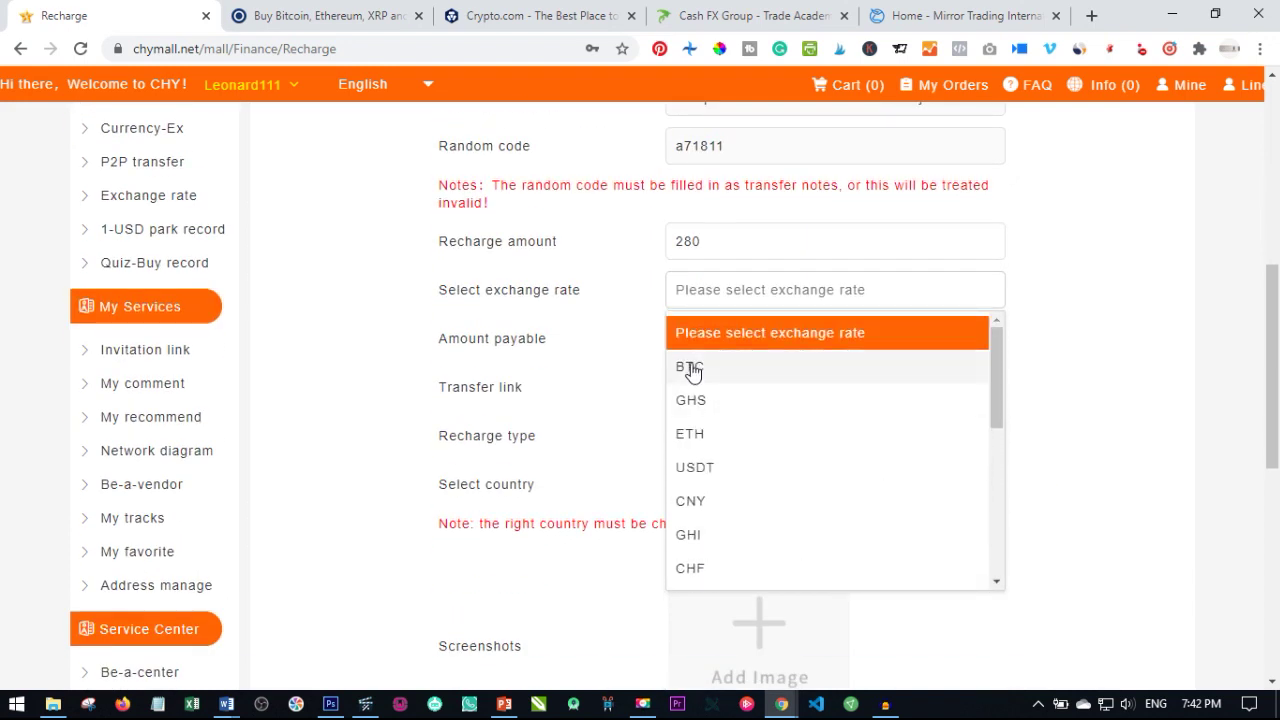
click(692, 368)
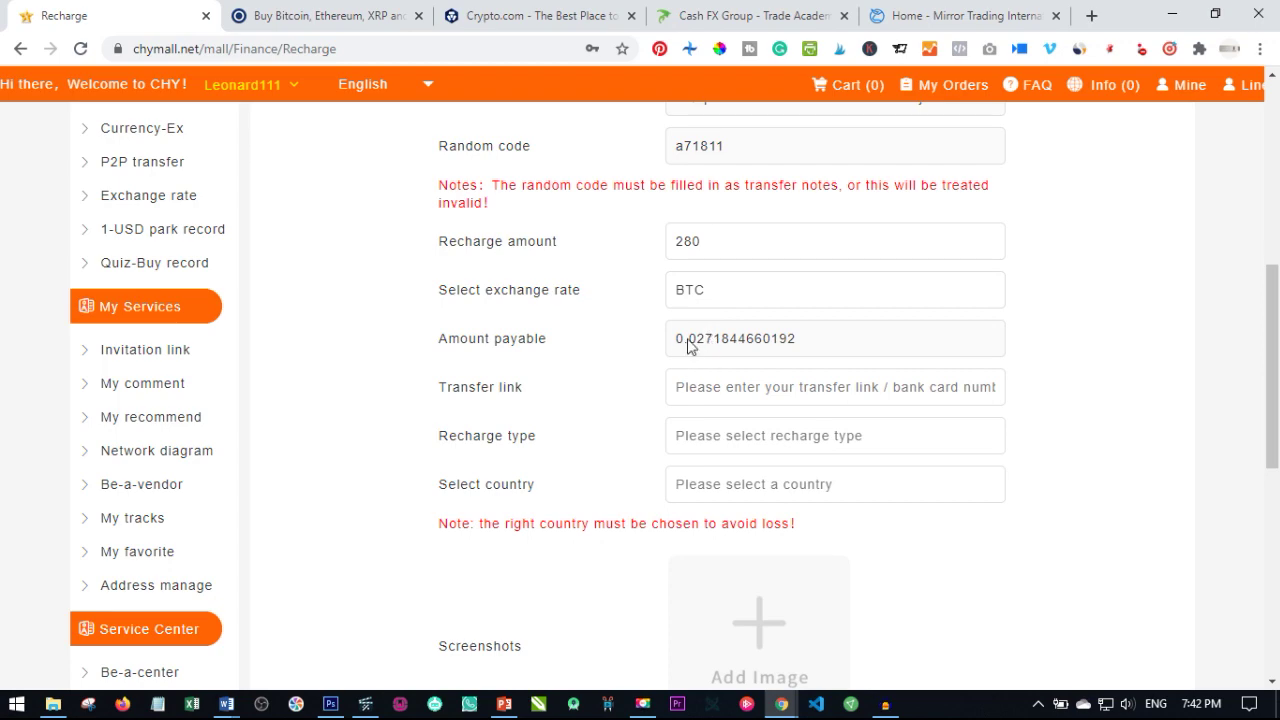
Set the recharge type to CHY point.
scroll(730, 357, up, 1)
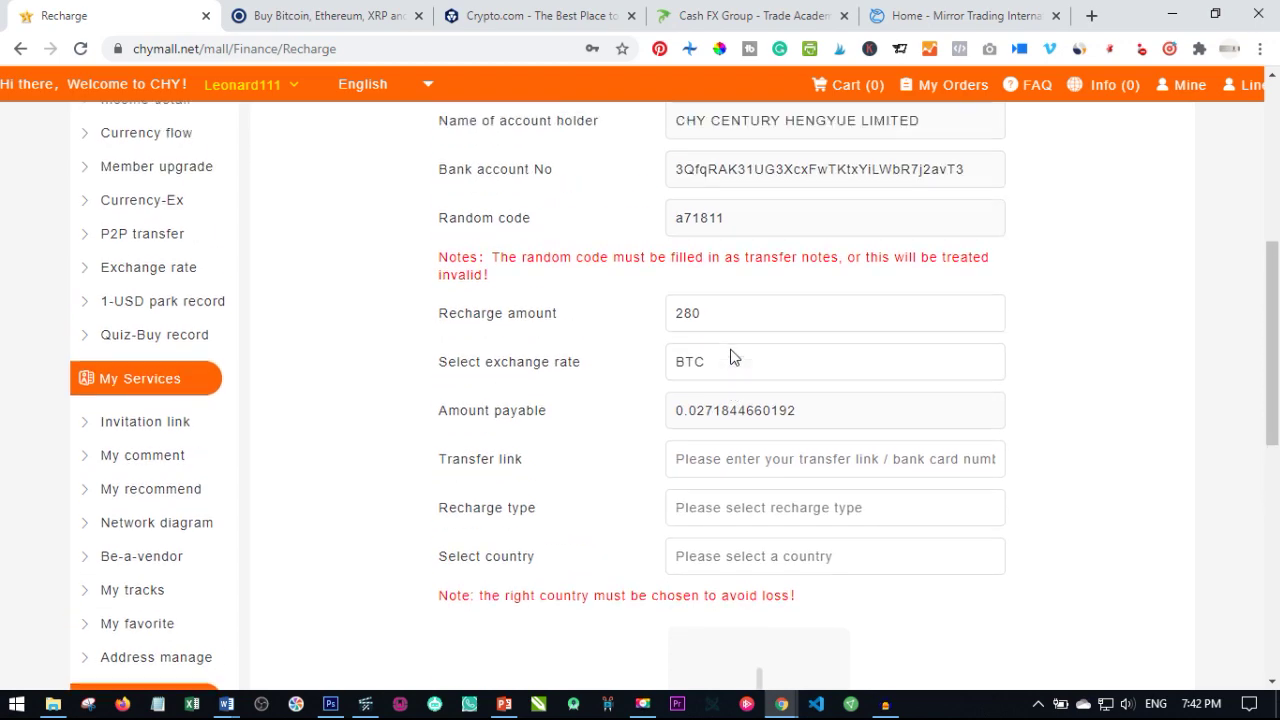
scroll(745, 330, up, 2)
scroll(737, 323, down, 1)
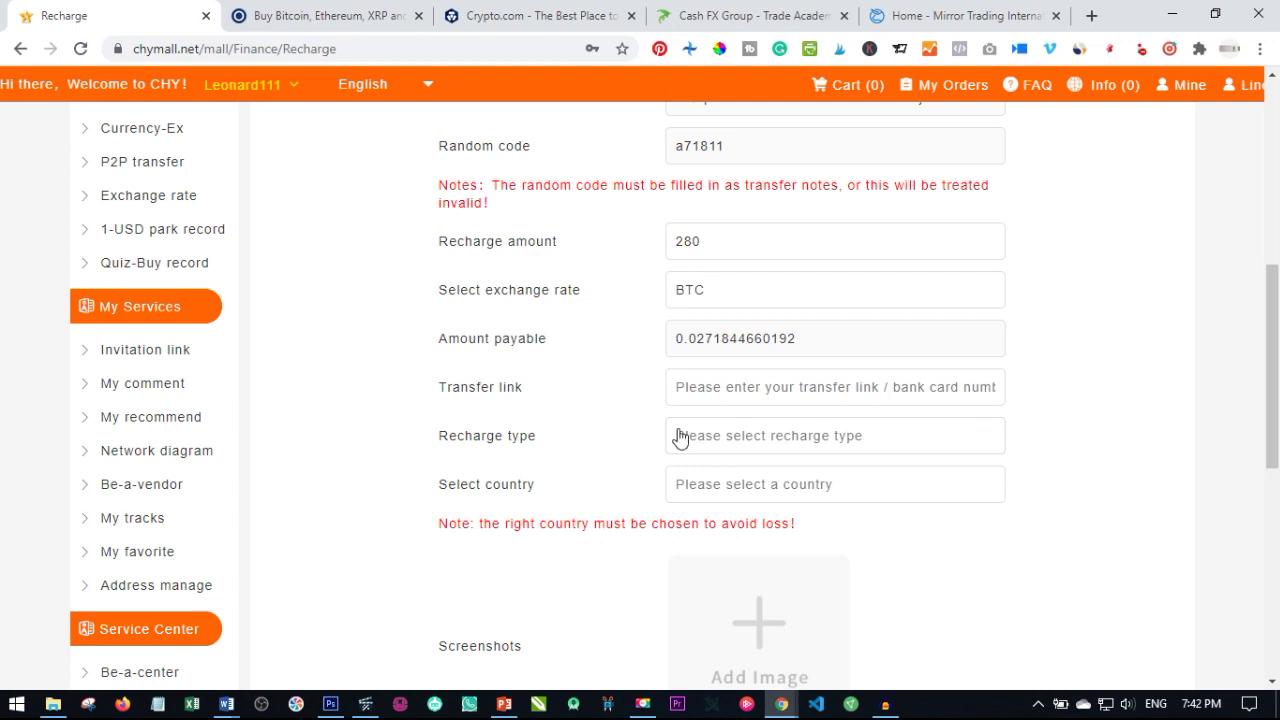
click(735, 440)
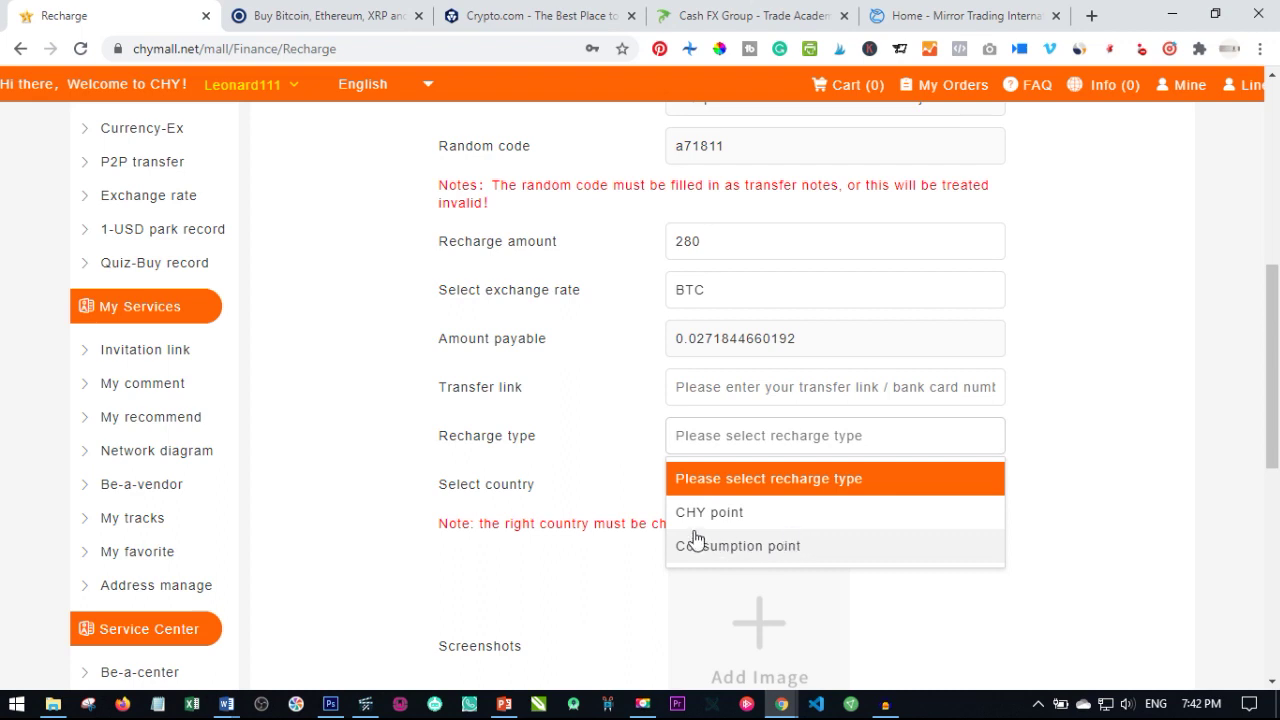
click(720, 514)
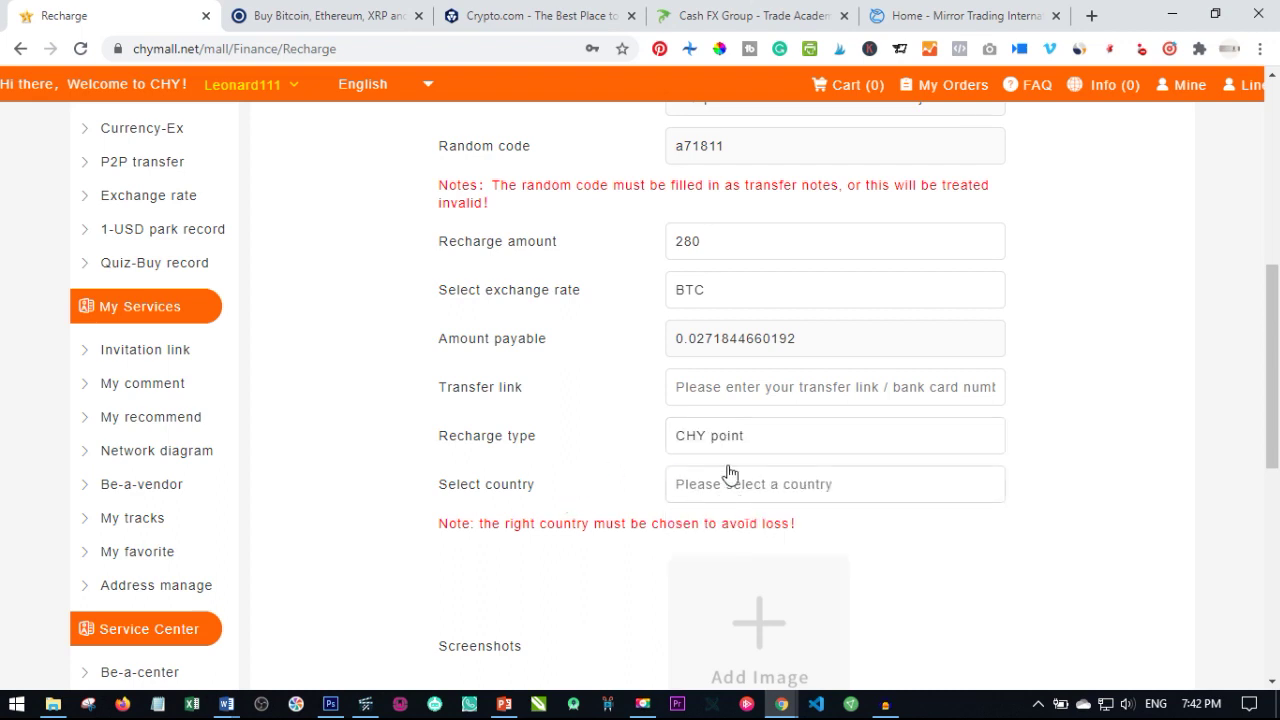
Select Nigeria as the country on the recharge form.
click(757, 487)
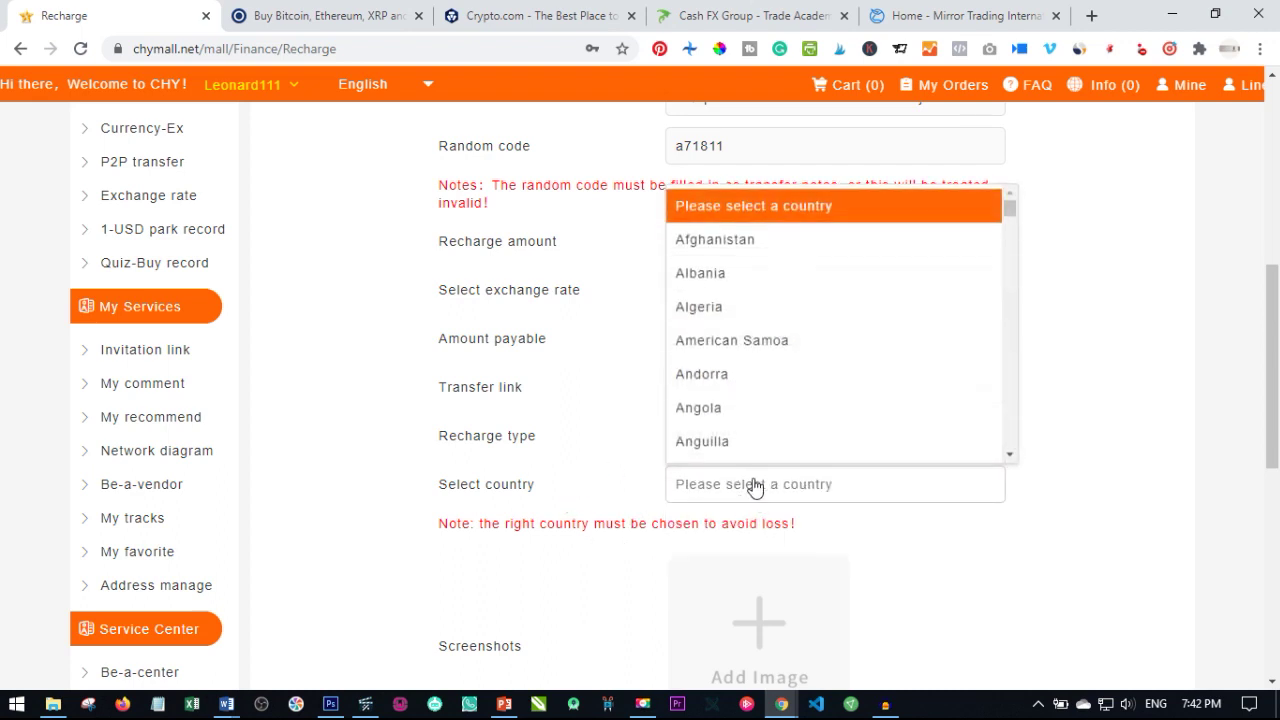
scroll(774, 420, down, 20)
scroll(746, 361, down, 15)
scroll(745, 376, down, 10)
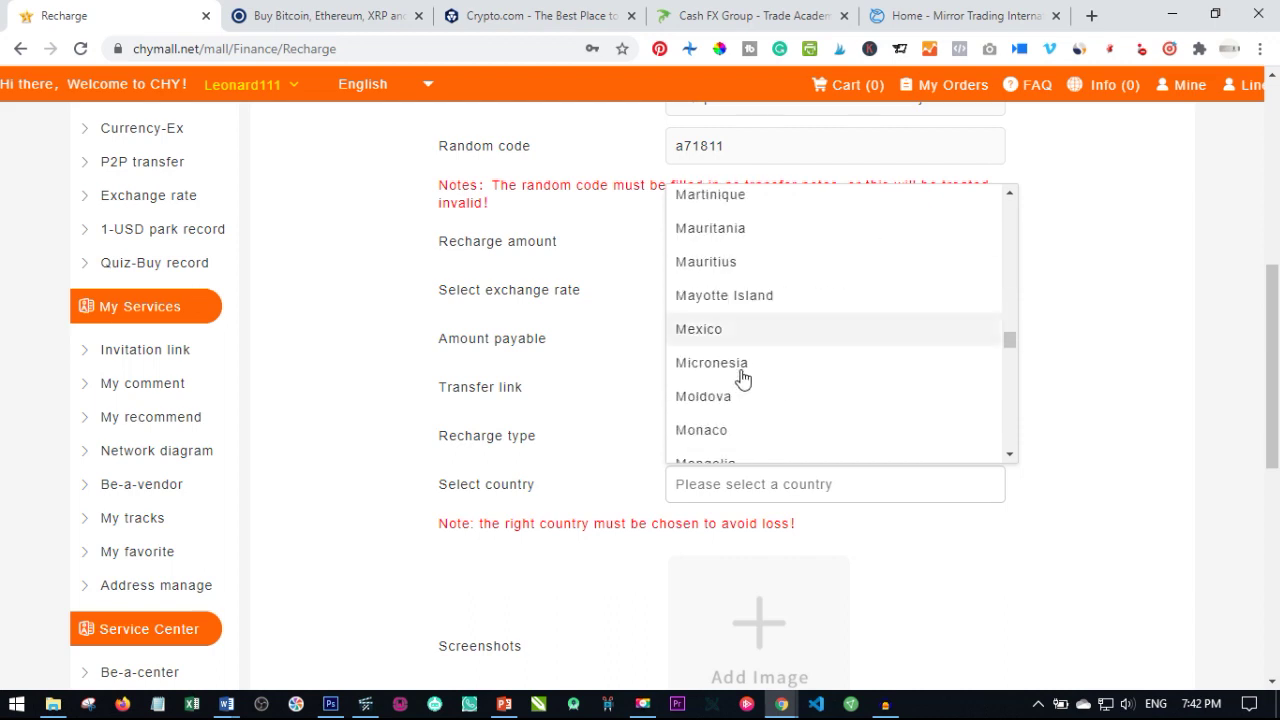
scroll(726, 312, up, 1)
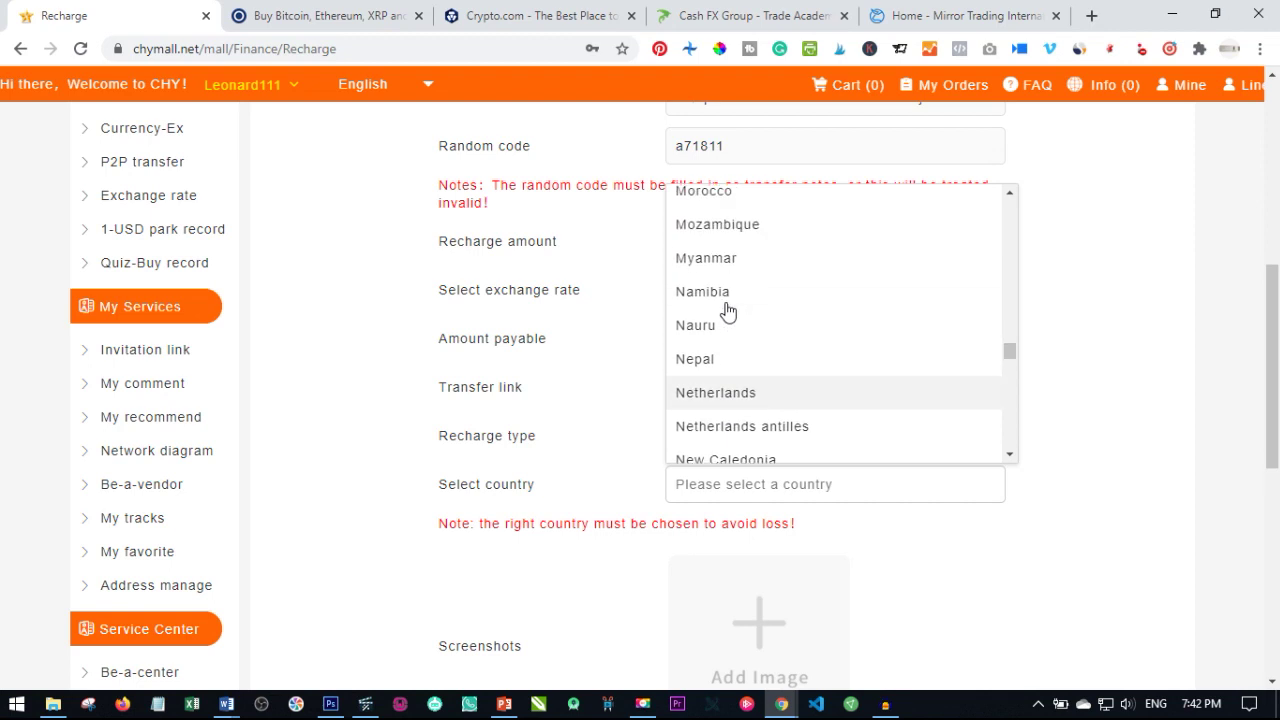
scroll(726, 330, down, 2)
click(714, 416)
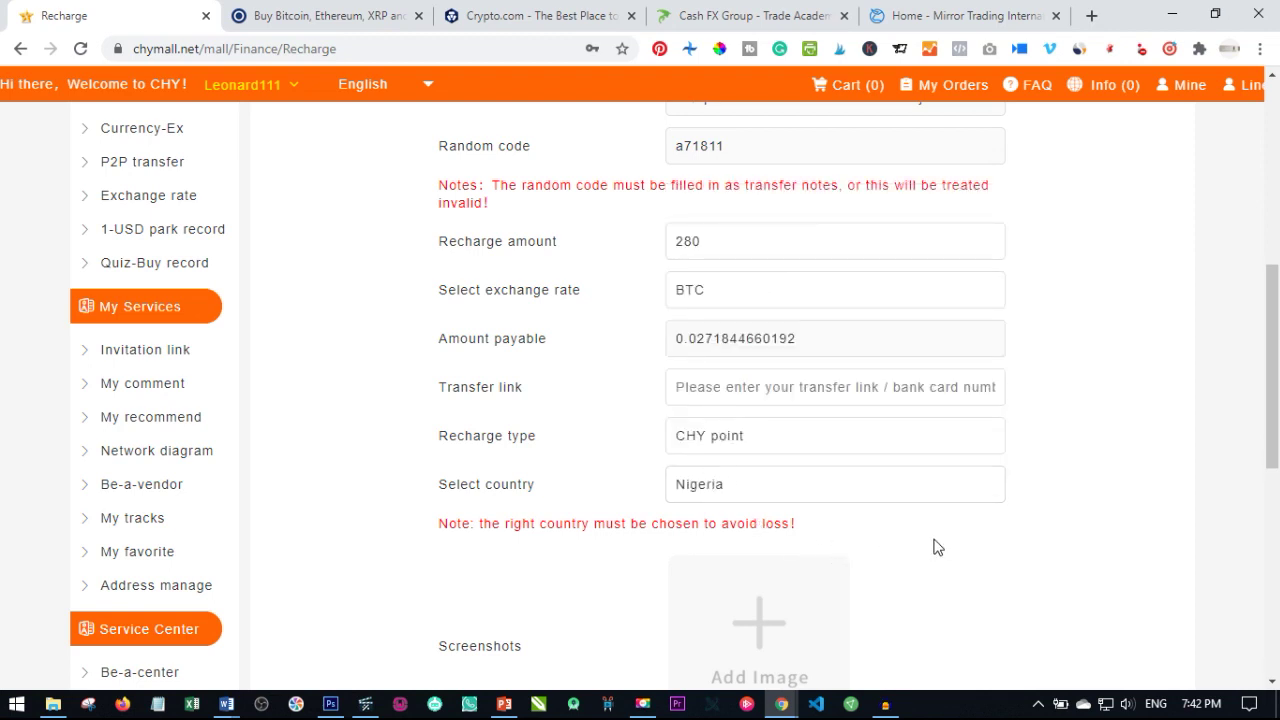
Review the recharge form from the screenshot upload up to the account details, and revisit the Crypto.com home page.
scroll(705, 445, down, 2)
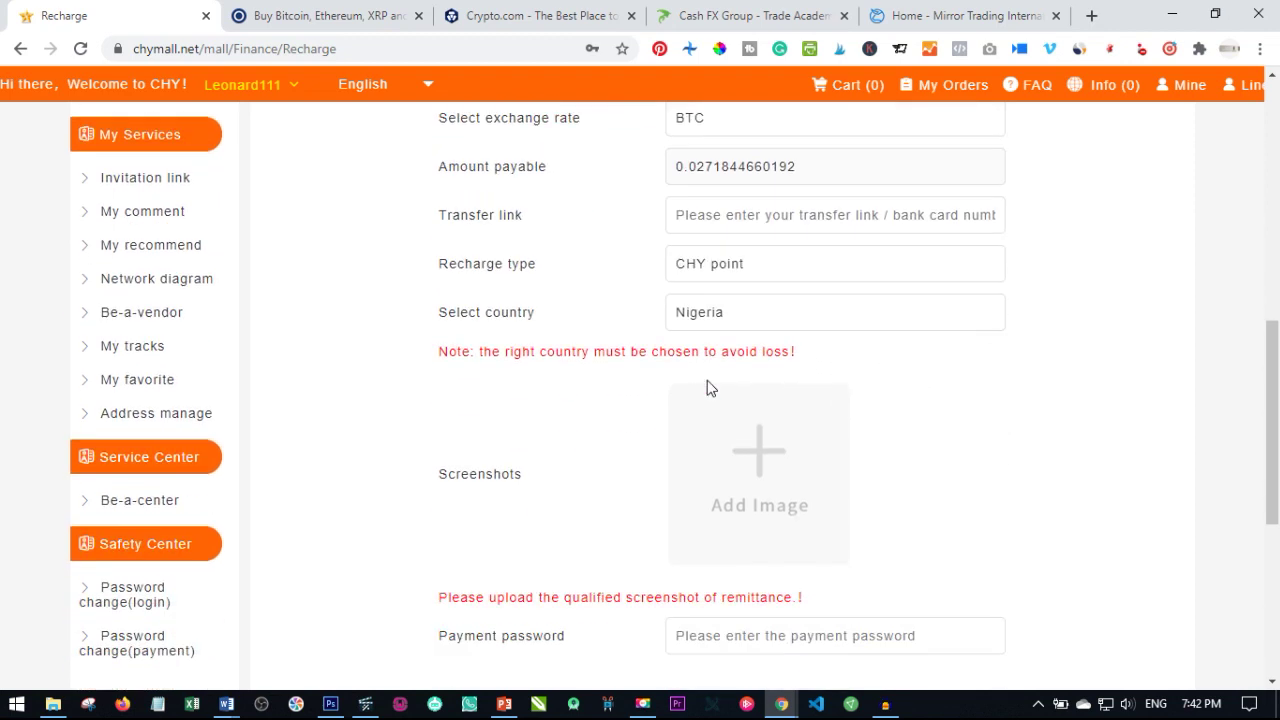
scroll(530, 430, up, 3)
scroll(565, 444, up, 1)
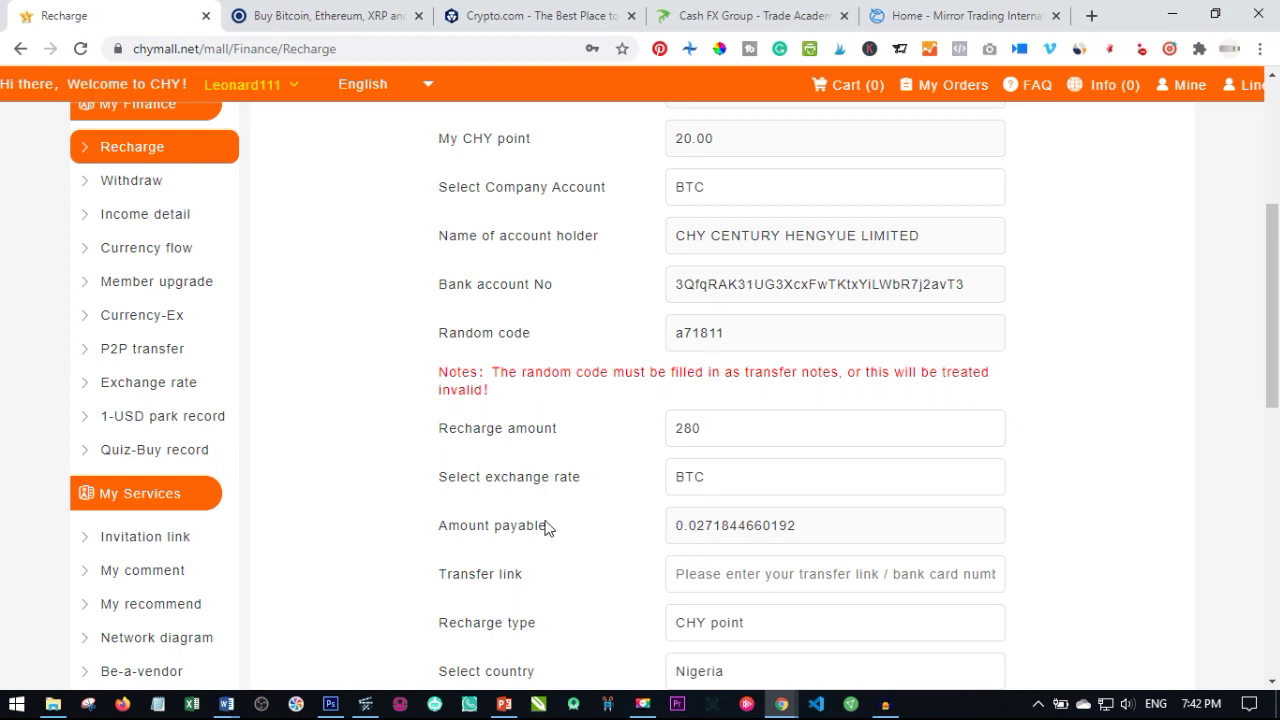
click(505, 12)
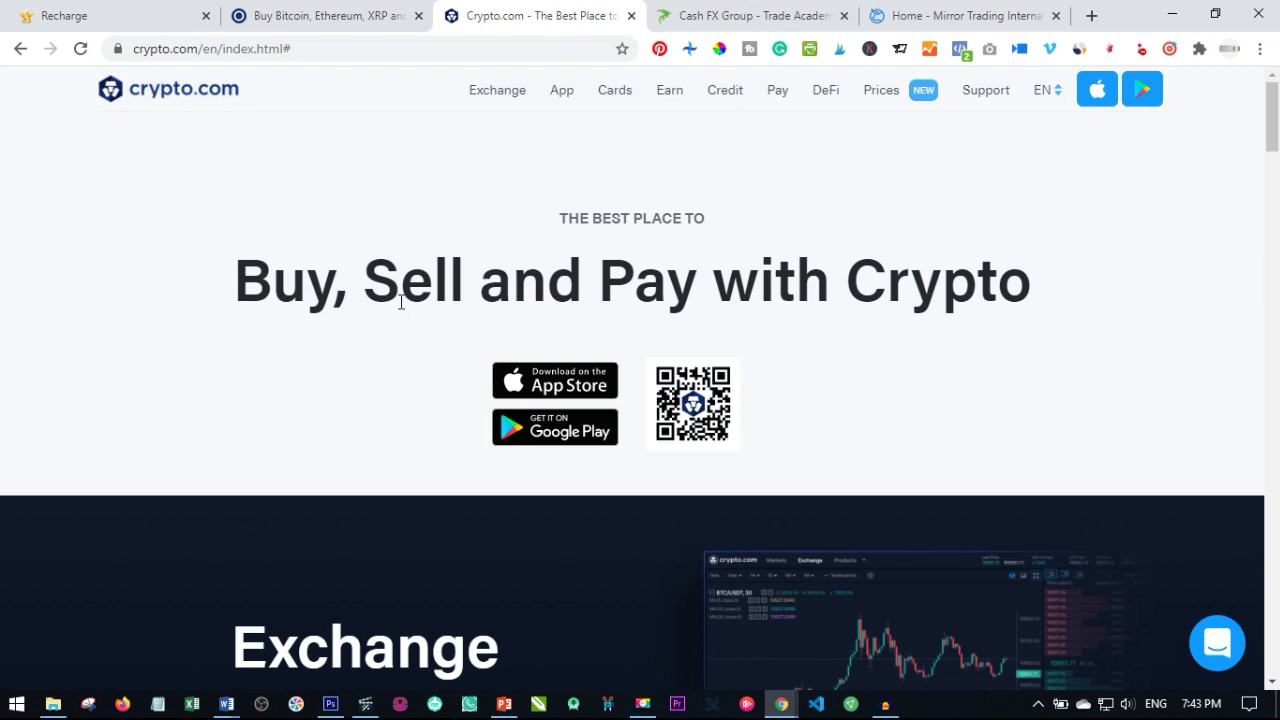
key(ctrl+1)
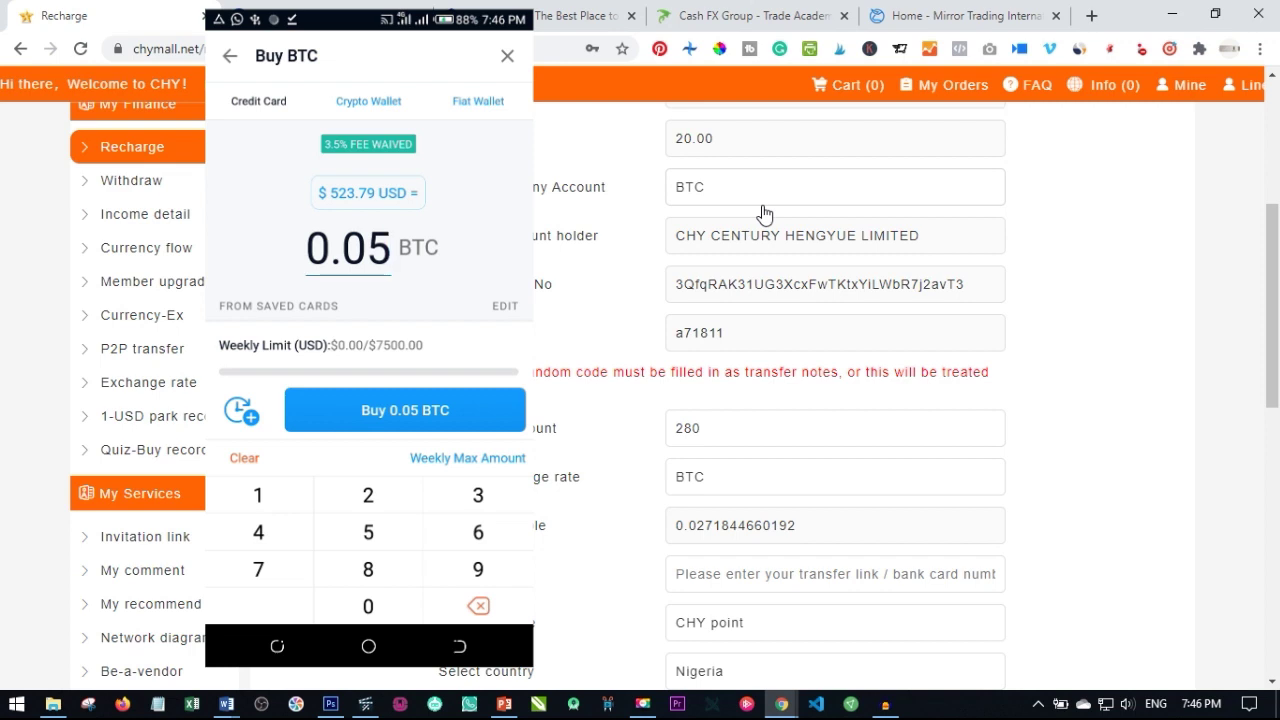
Change the amount of the BTC purchase in the Crypto.com phone app to 0.033 BTC.
key(BackSpace)
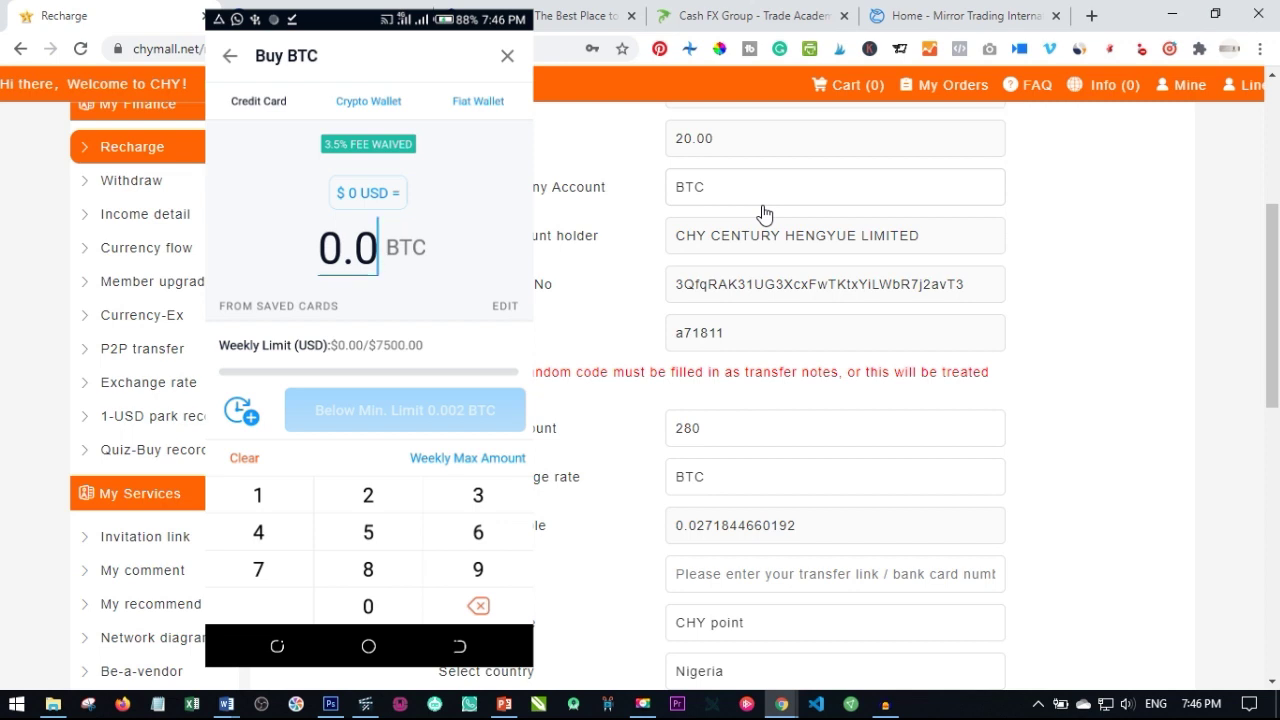
text(33)
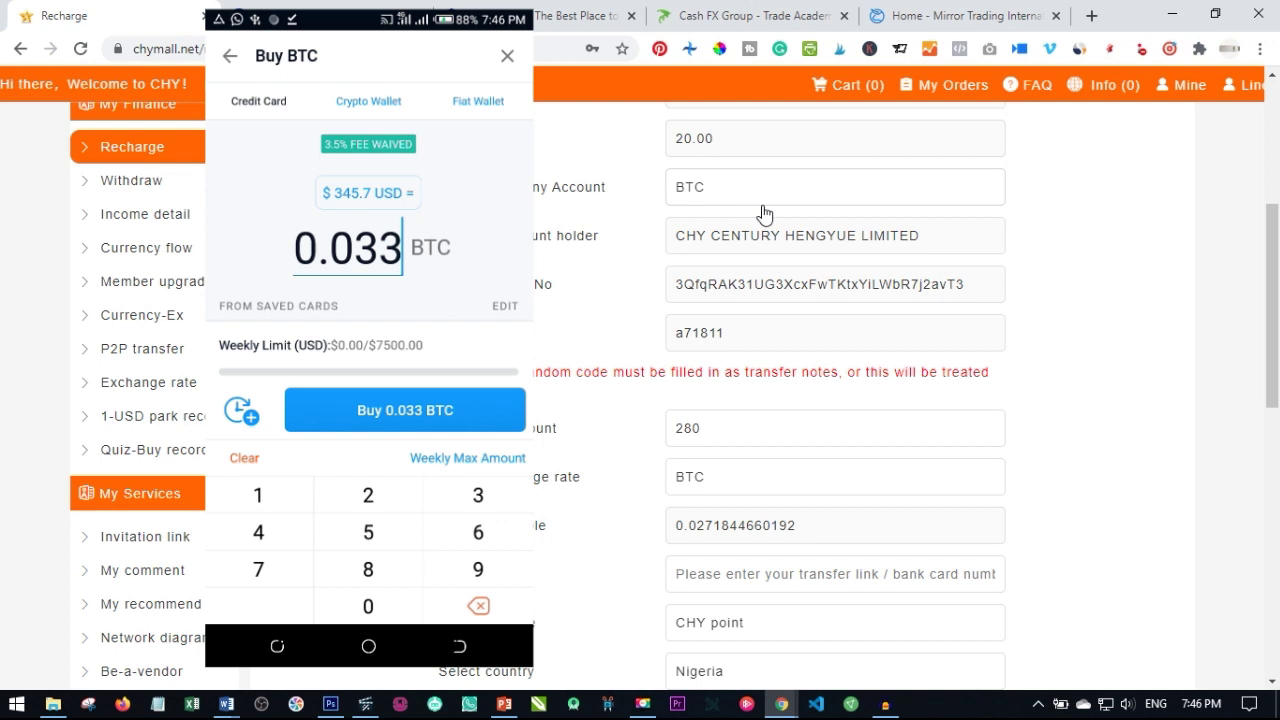
key(BackSpace)
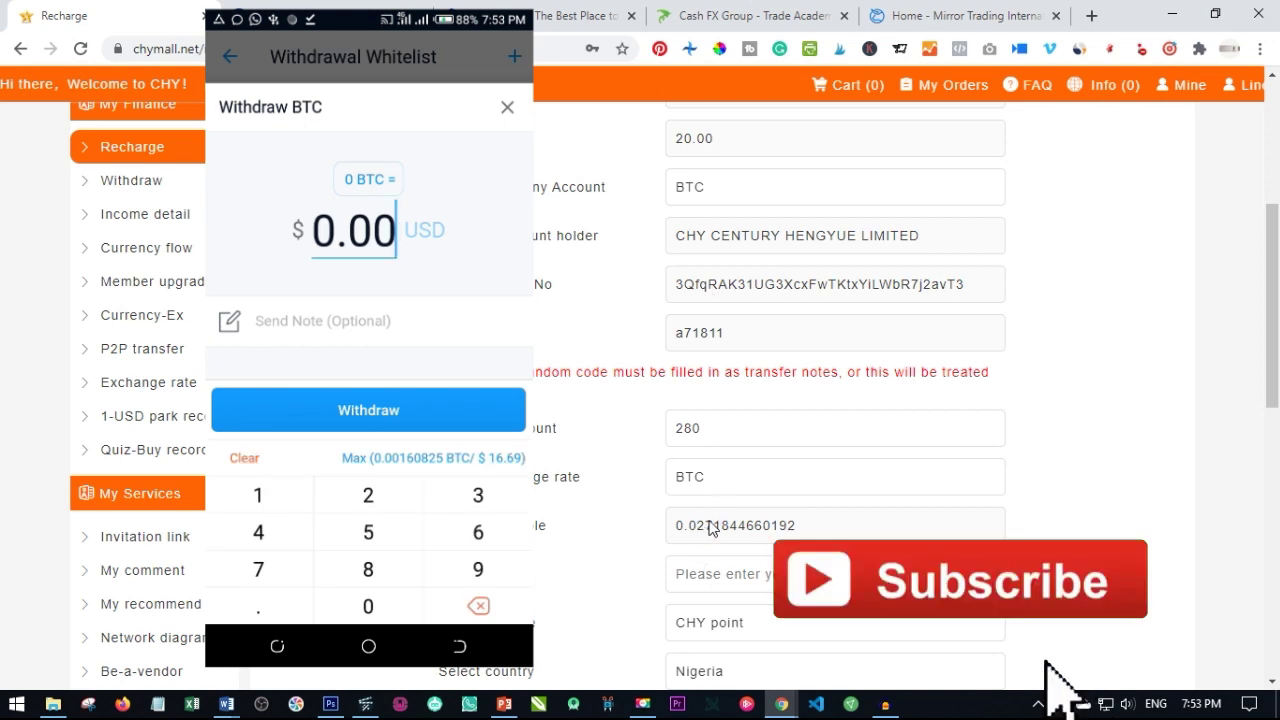
Highlight the amount payable on the recharge form as the BTC amount for the withdrawal.
scroll(710, 528, down, 1)
scroll(710, 528, down, 1)
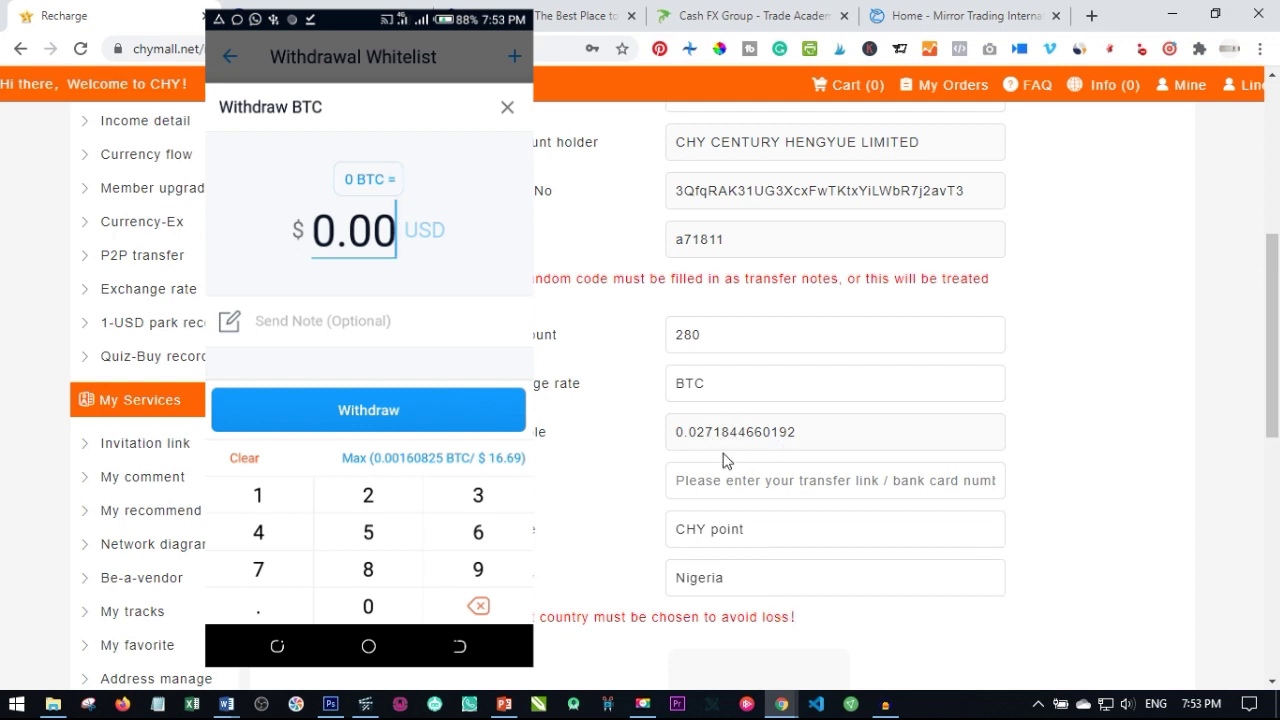
drag(808, 437, 663, 431)
click(658, 441)
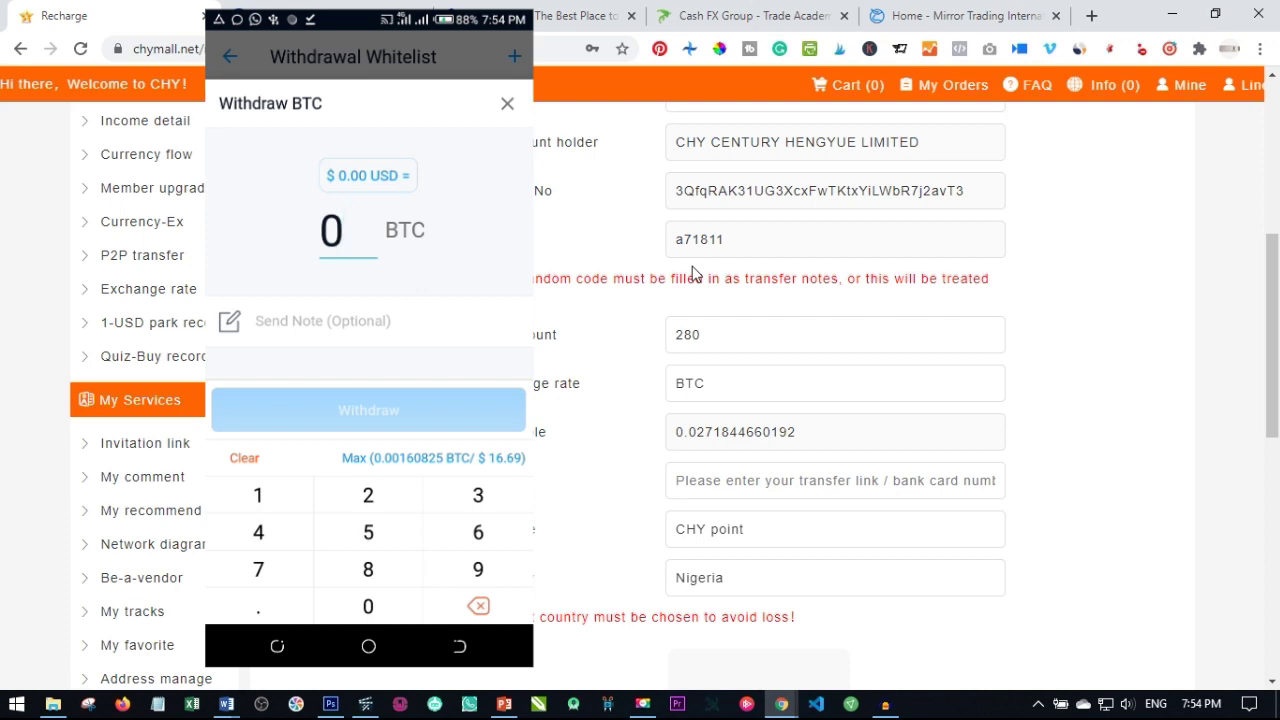
Fill in the transfer link on the recharge form with the saved wallet address matching the company's bank account number.
scroll(705, 510, down, 3)
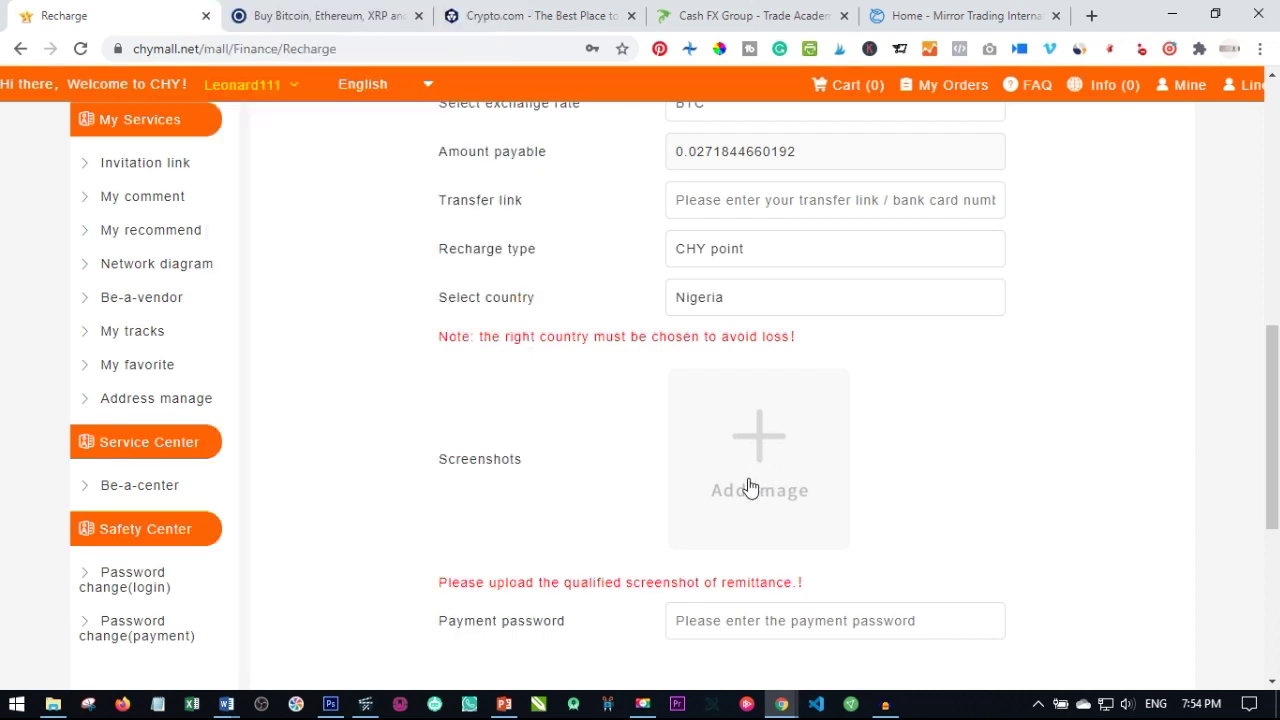
scroll(750, 487, down, 1)
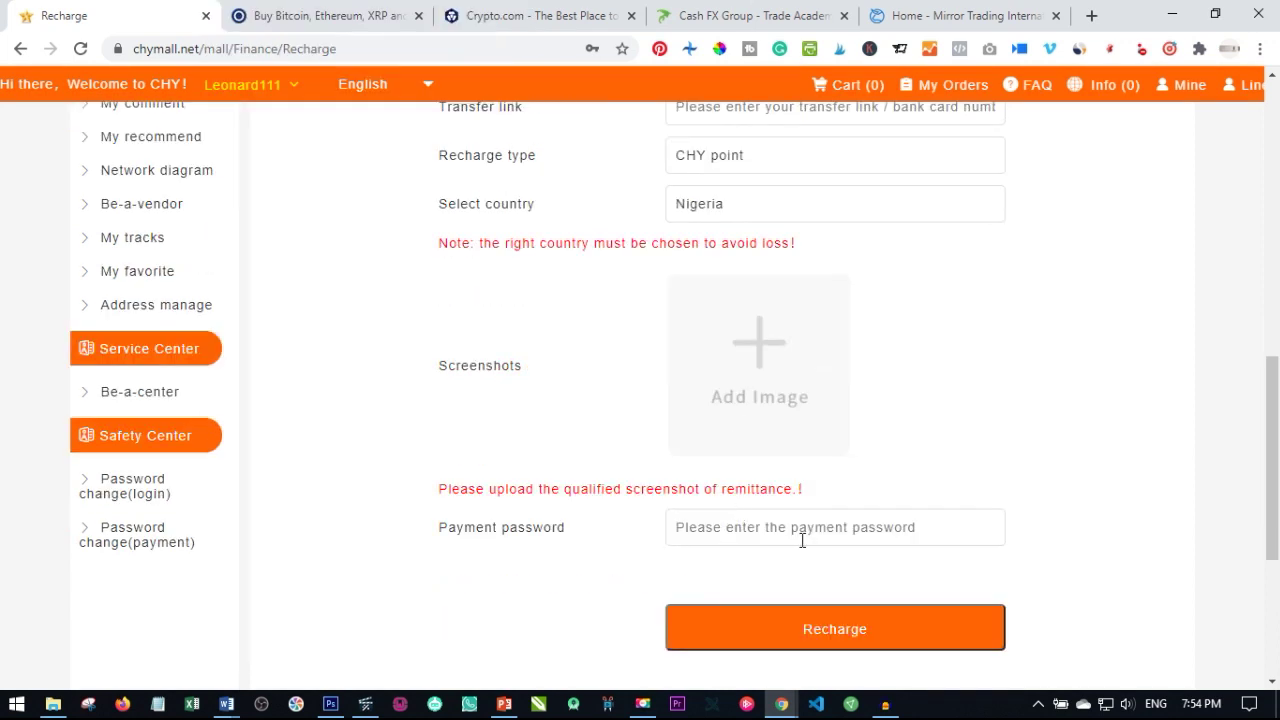
scroll(851, 640, up, 1)
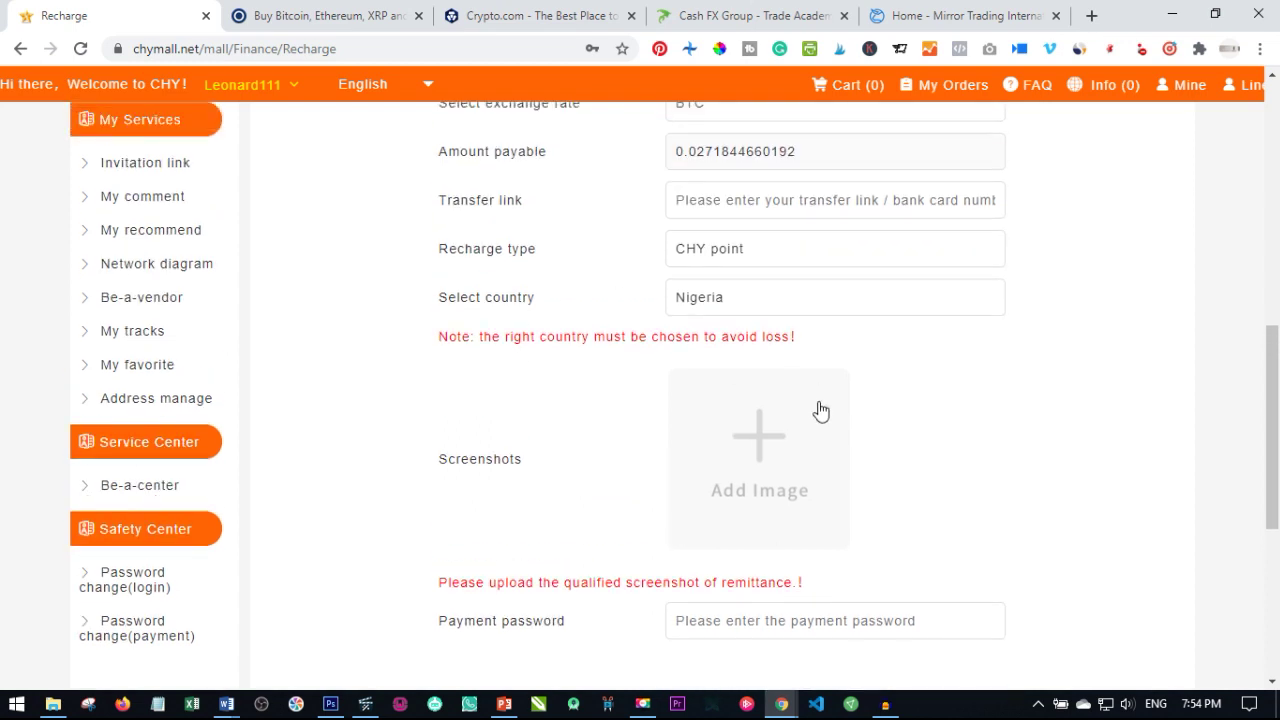
scroll(820, 410, up, 1)
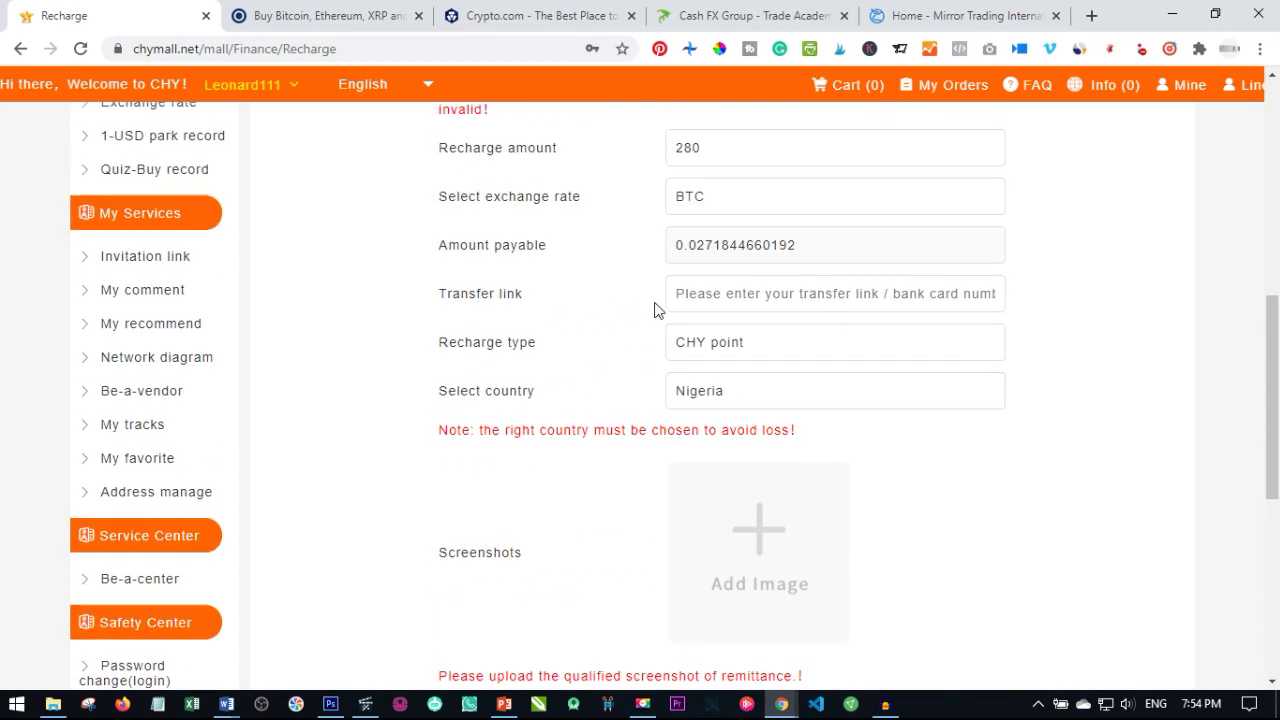
click(707, 305)
click(800, 345)
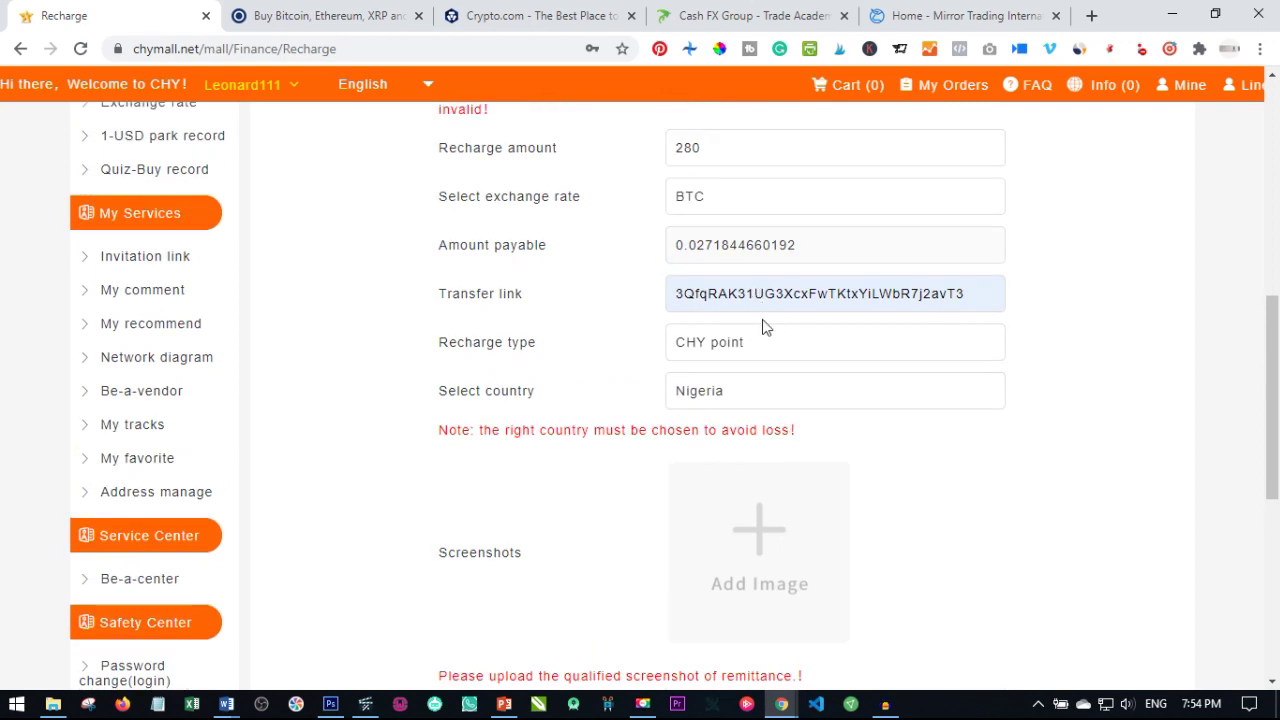
Review the recharge form from the company account details and random code to the screenshot upload, payment password and Recharge option.
scroll(763, 327, up, 2)
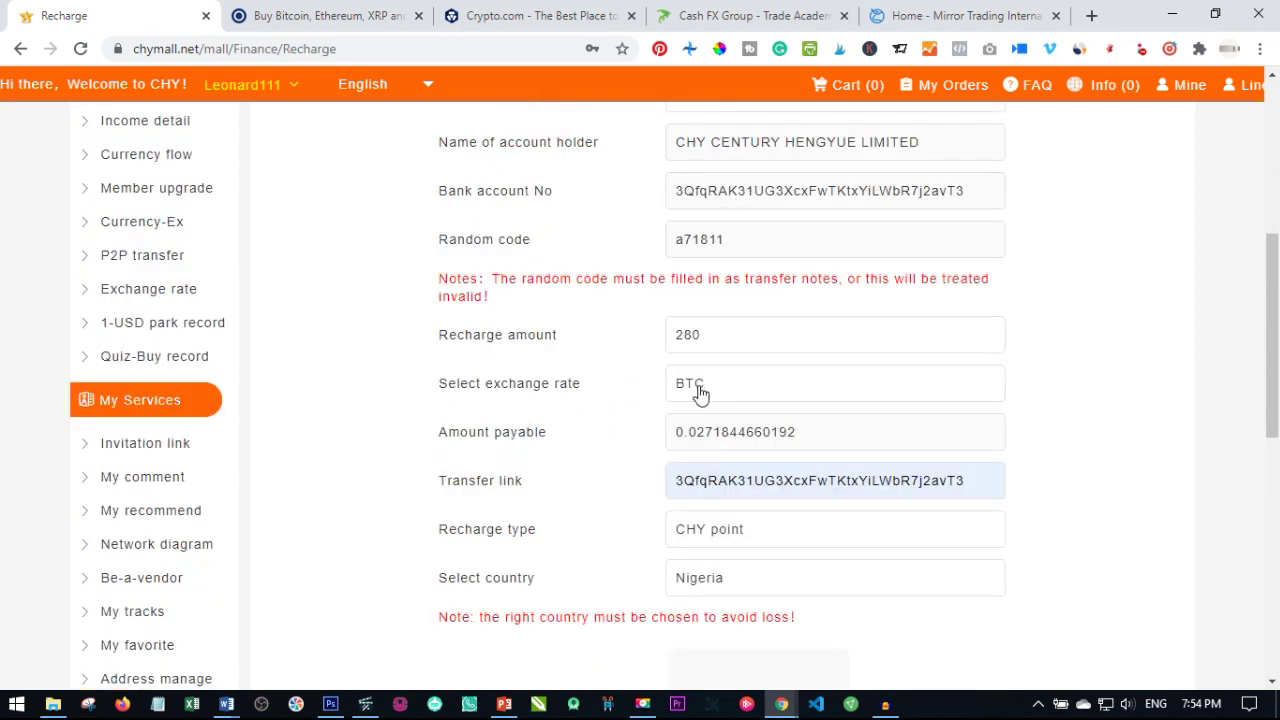
scroll(705, 350, down, 3)
scroll(730, 300, down, 2)
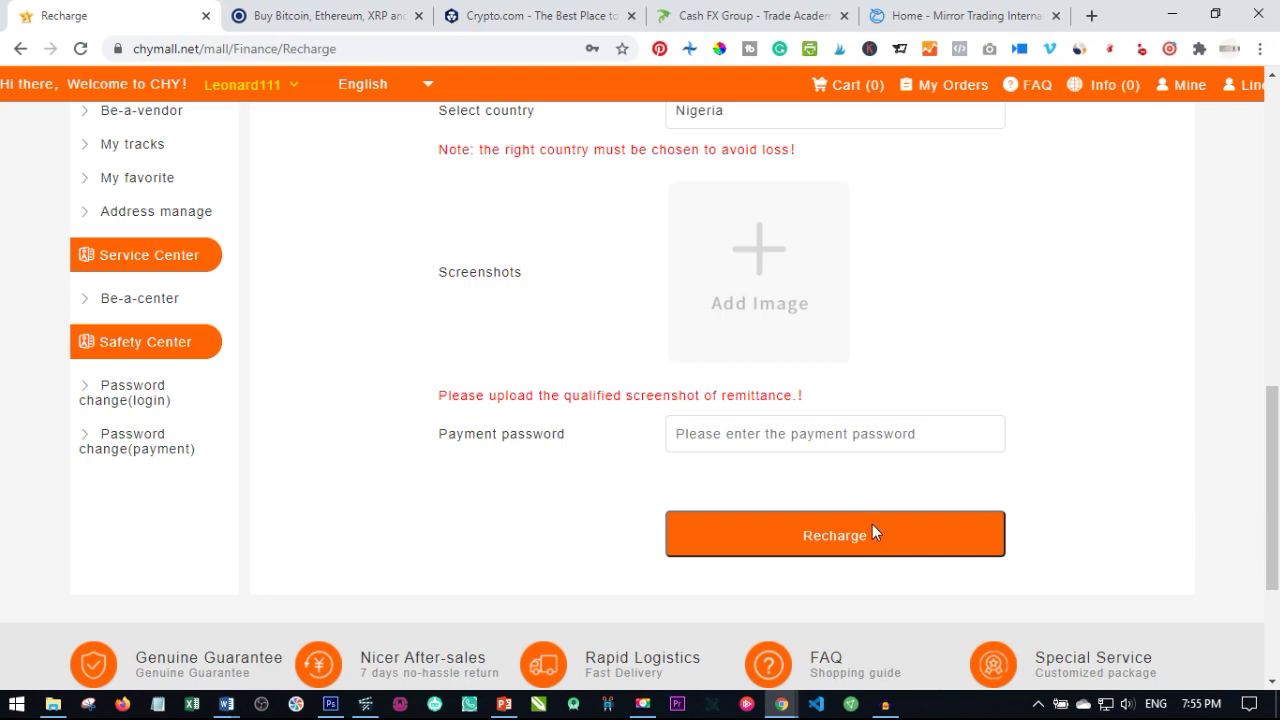
scroll(861, 505, up, 7)
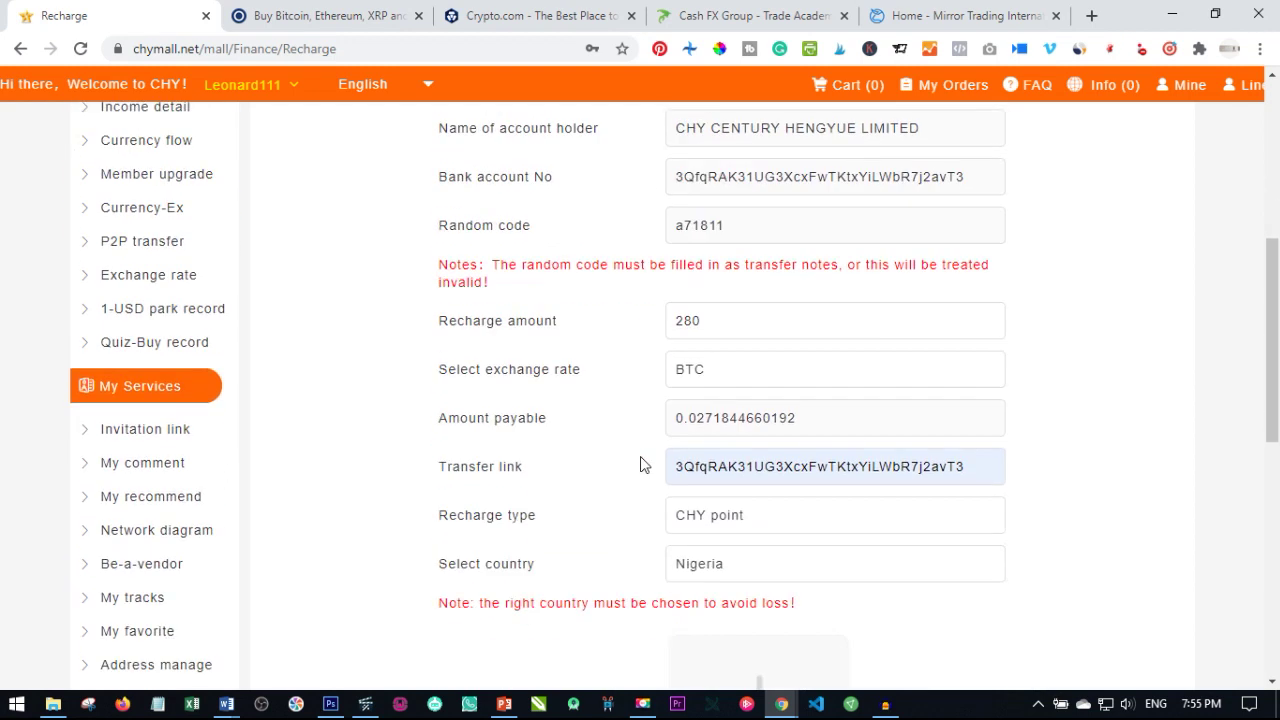
scroll(608, 506, down, 3)
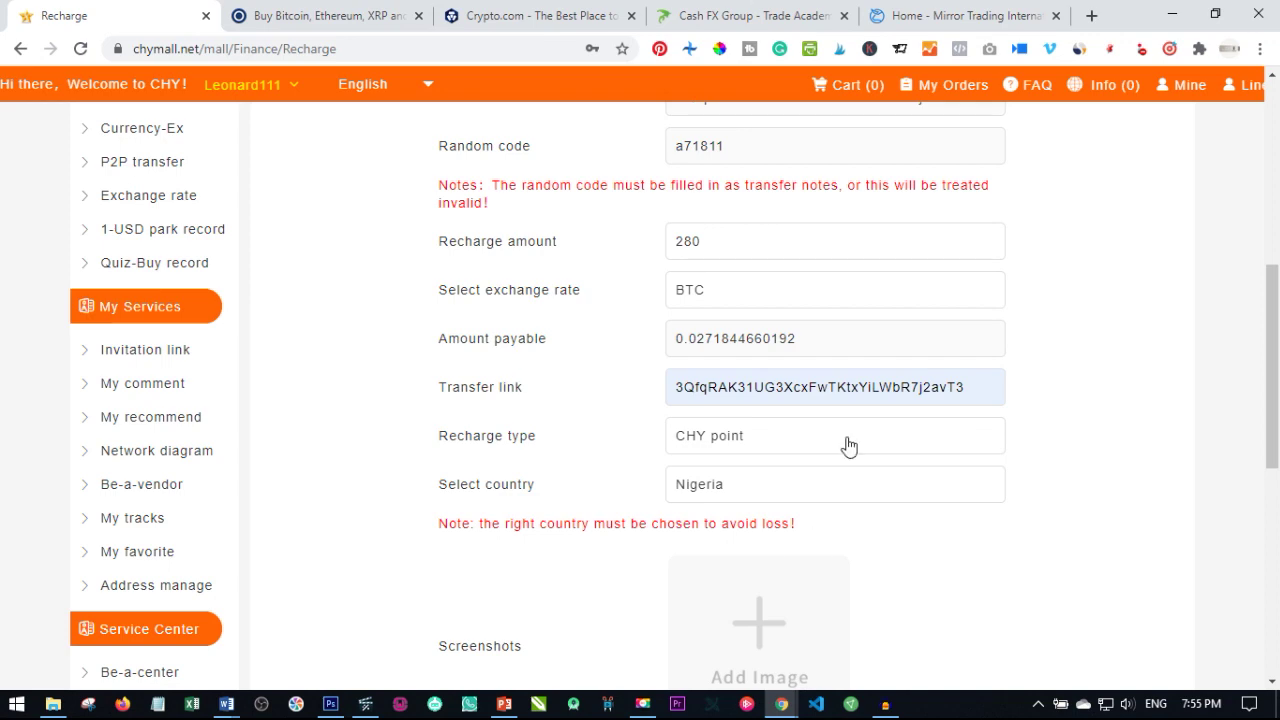
scroll(754, 420, up, 3)
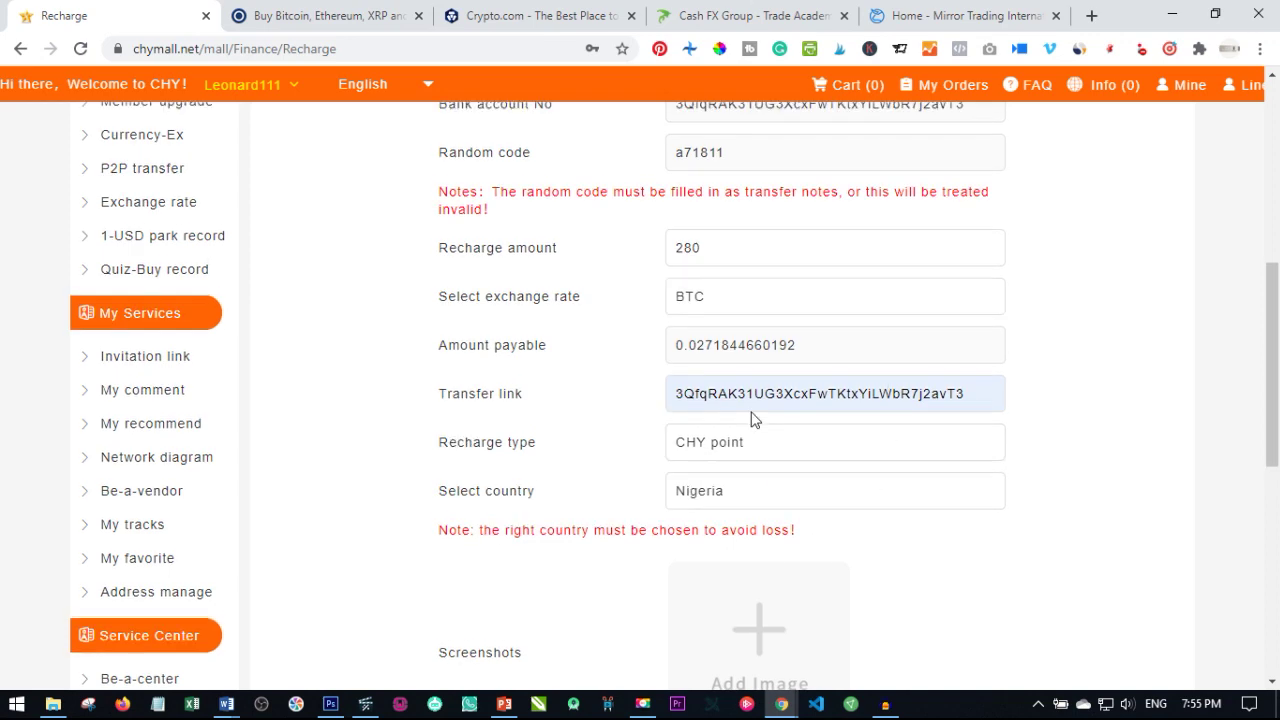
scroll(660, 440, down, 2)
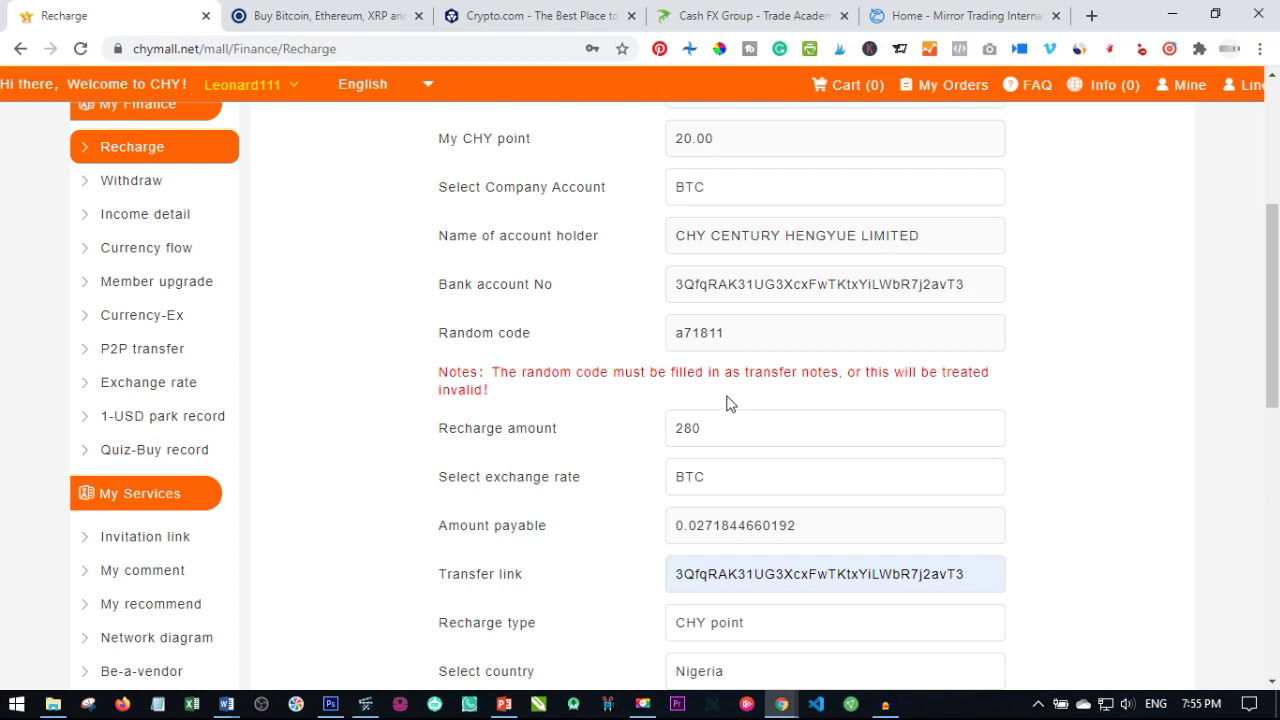
View the Luno, Crypto.com, Cash FX Group and Mirror Trading International pages, and return to the CHYMALL recharge form.
click(310, 15)
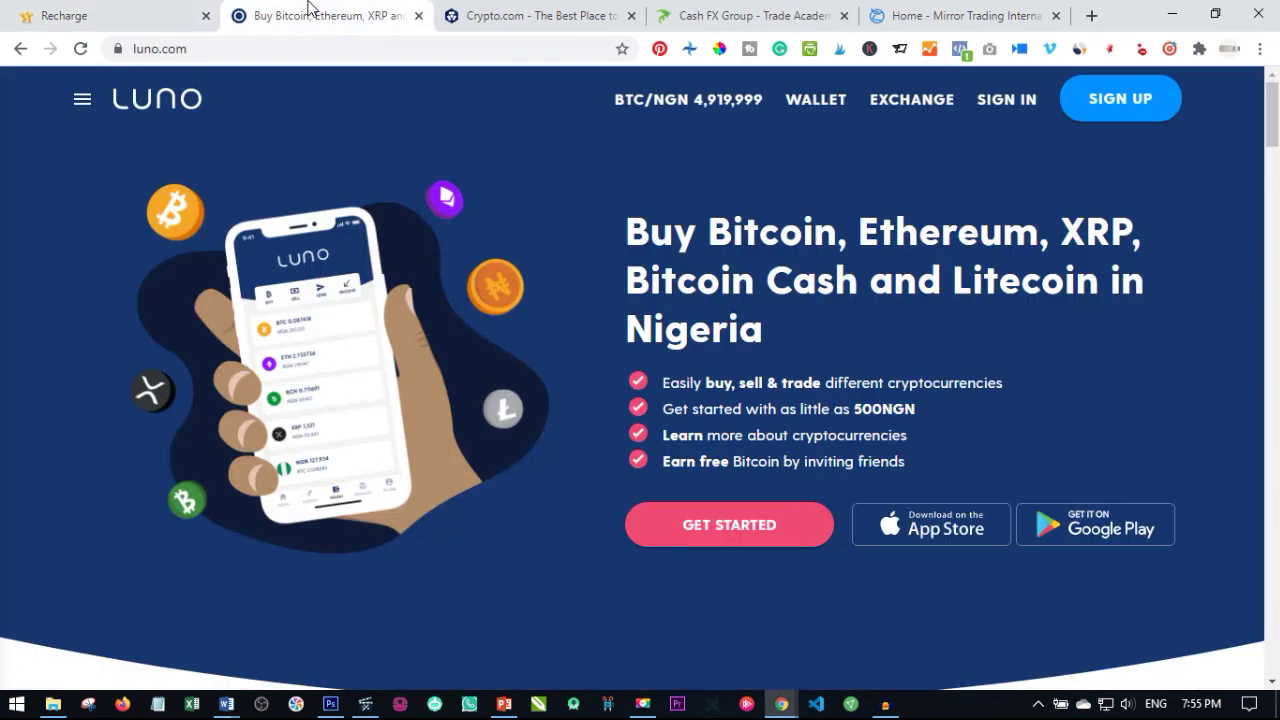
click(531, 12)
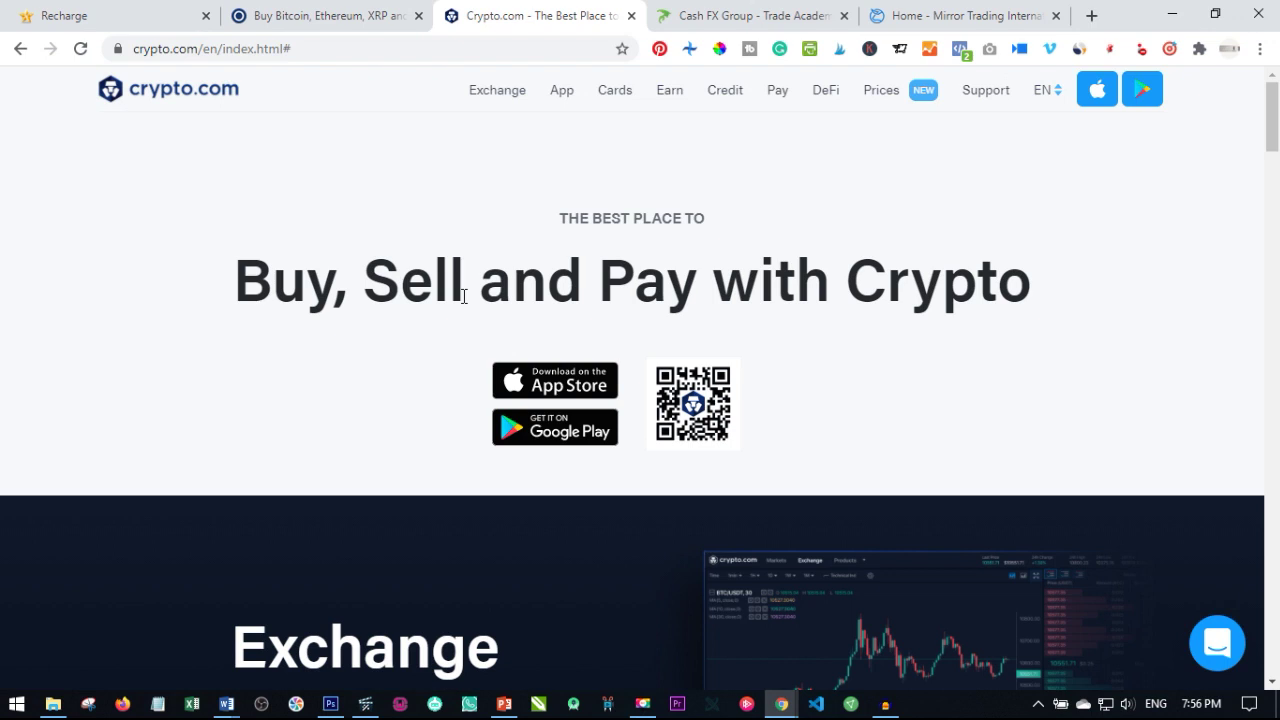
click(709, 12)
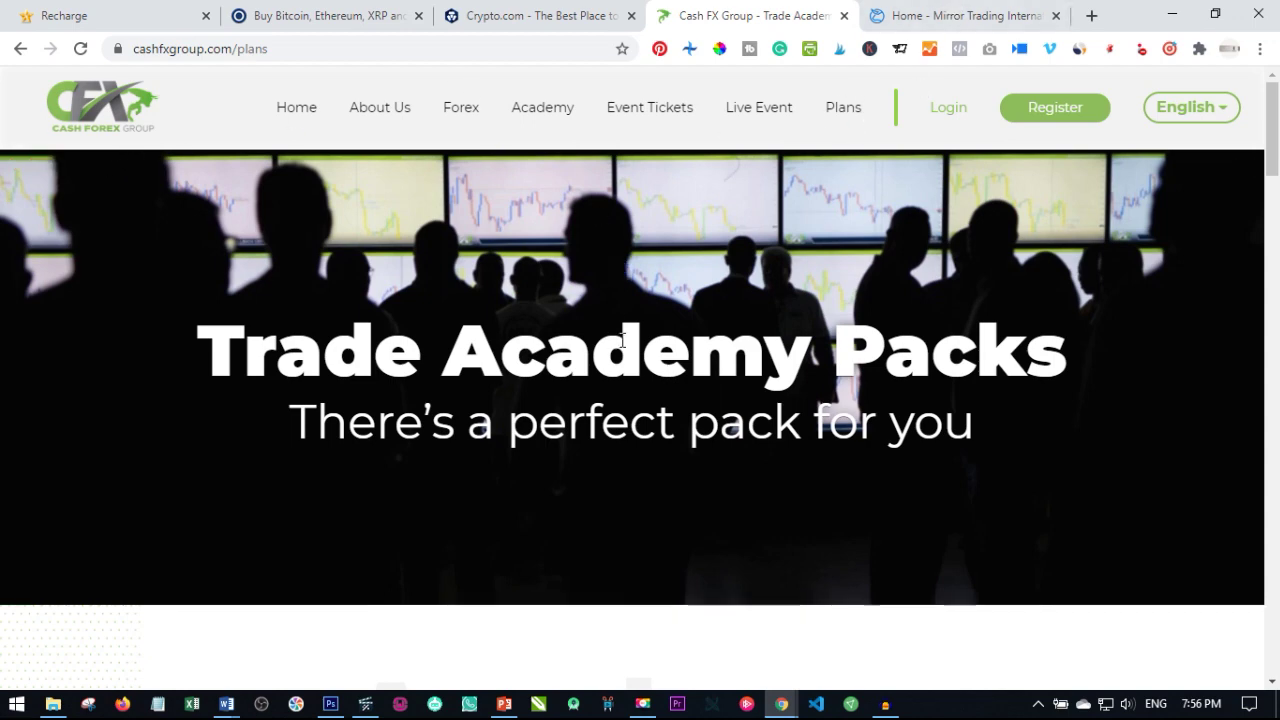
click(947, 14)
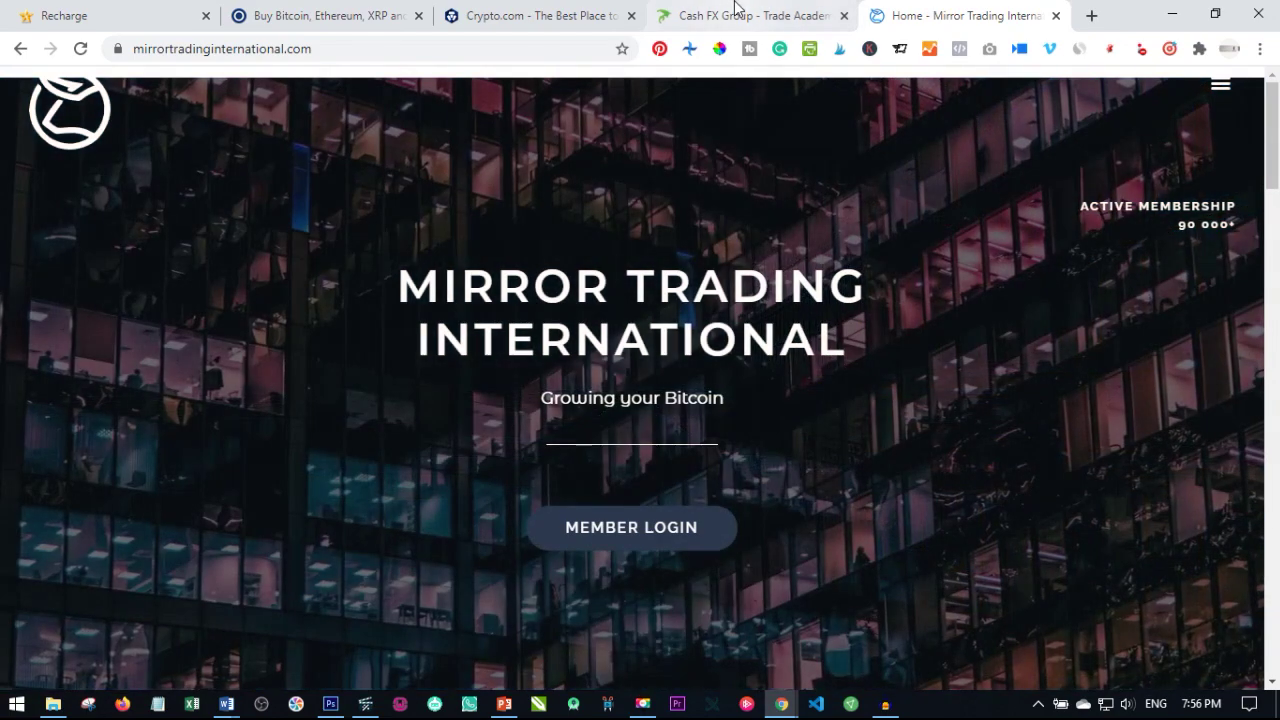
click(735, 14)
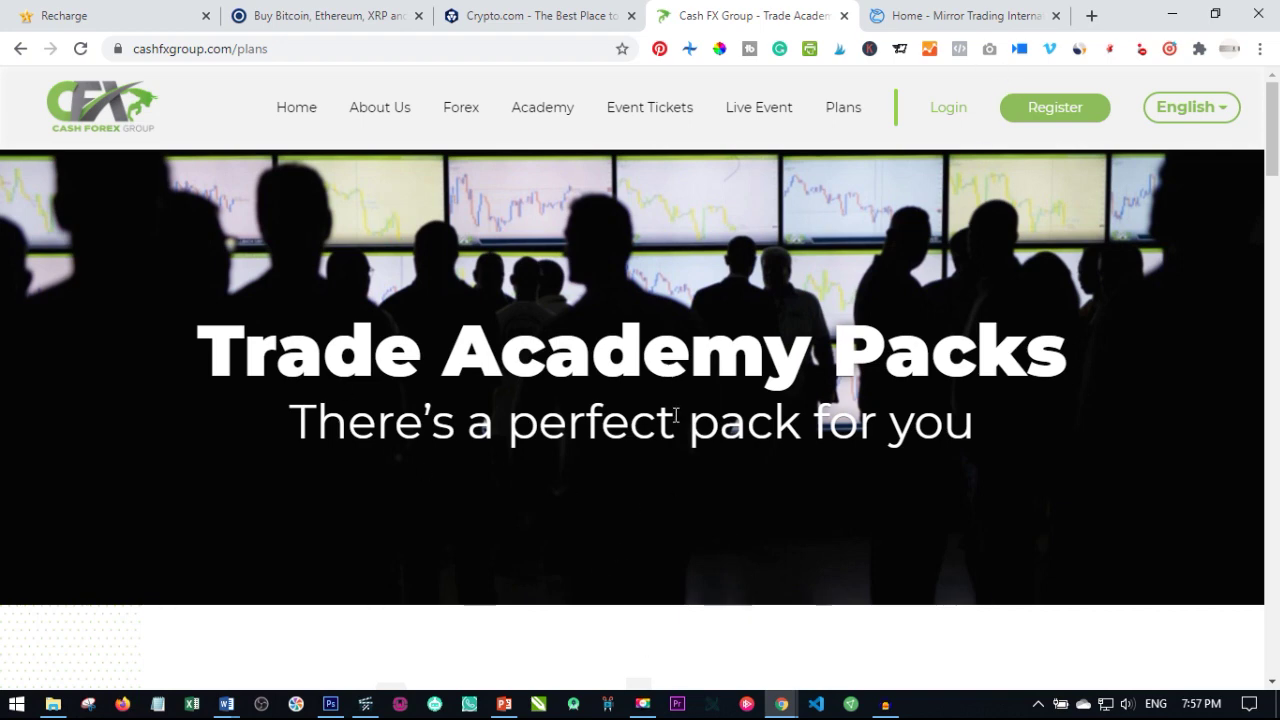
click(75, 14)
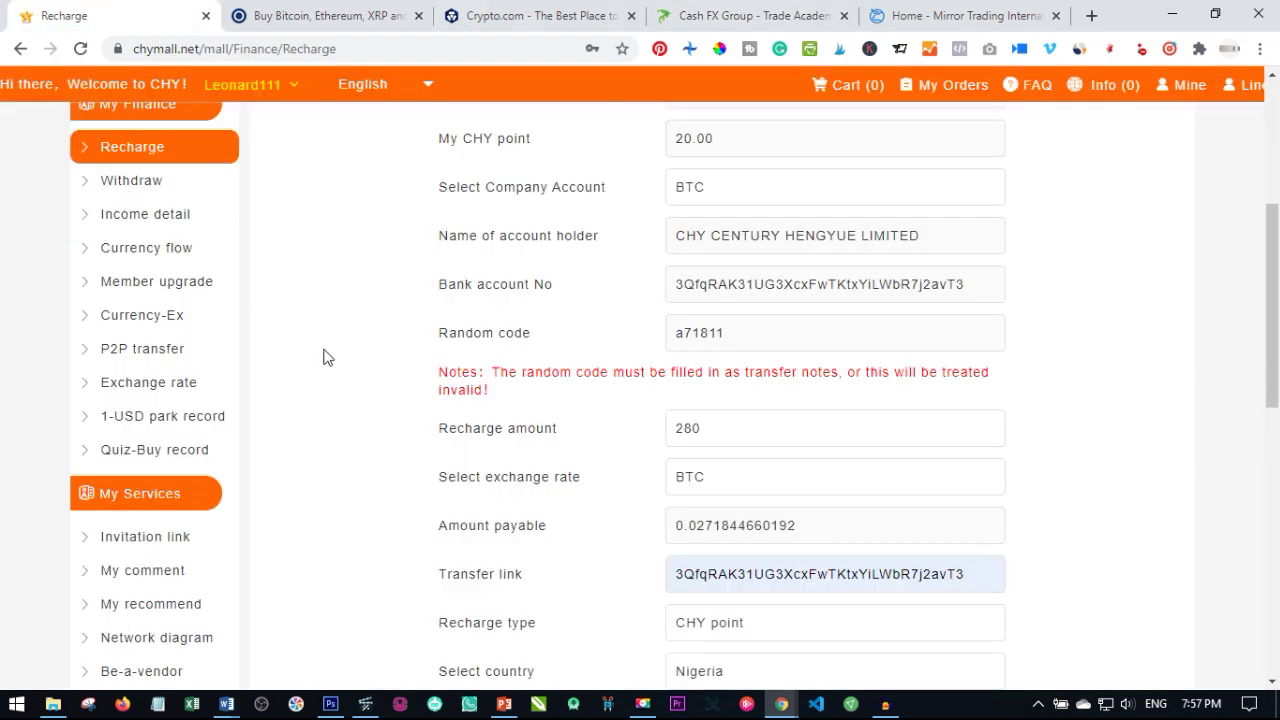
scroll(445, 440, down, 1)
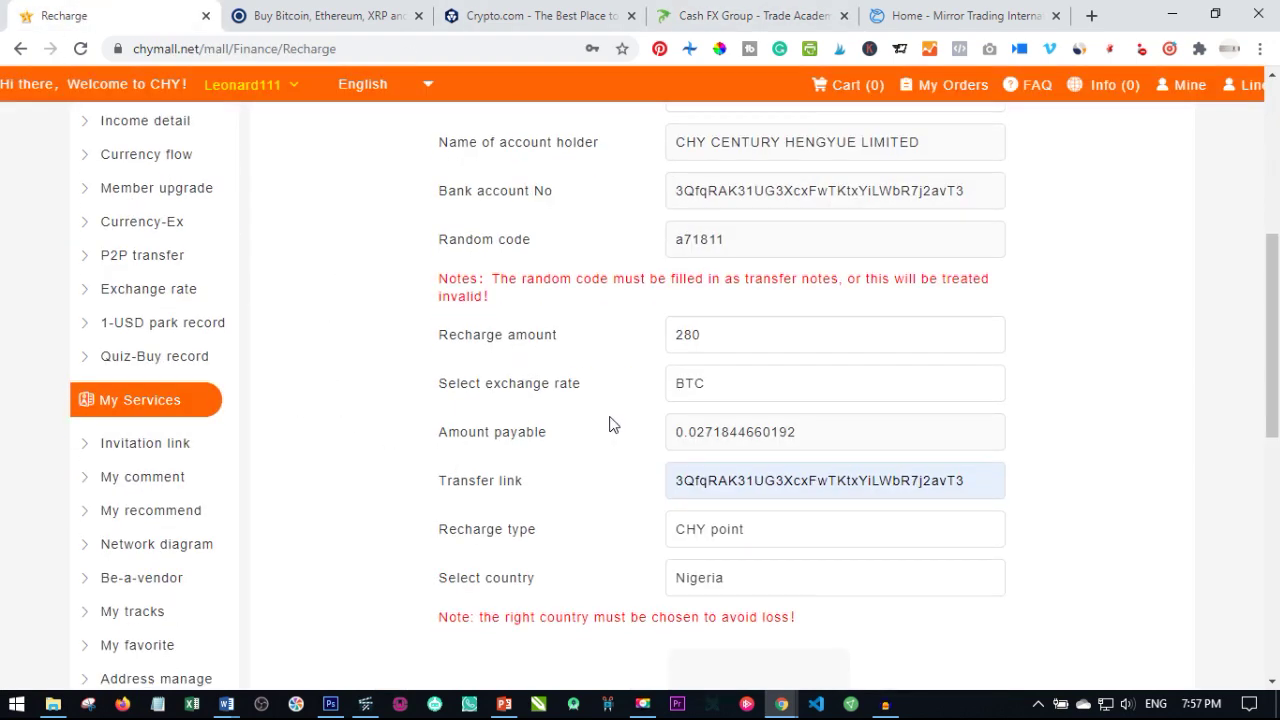